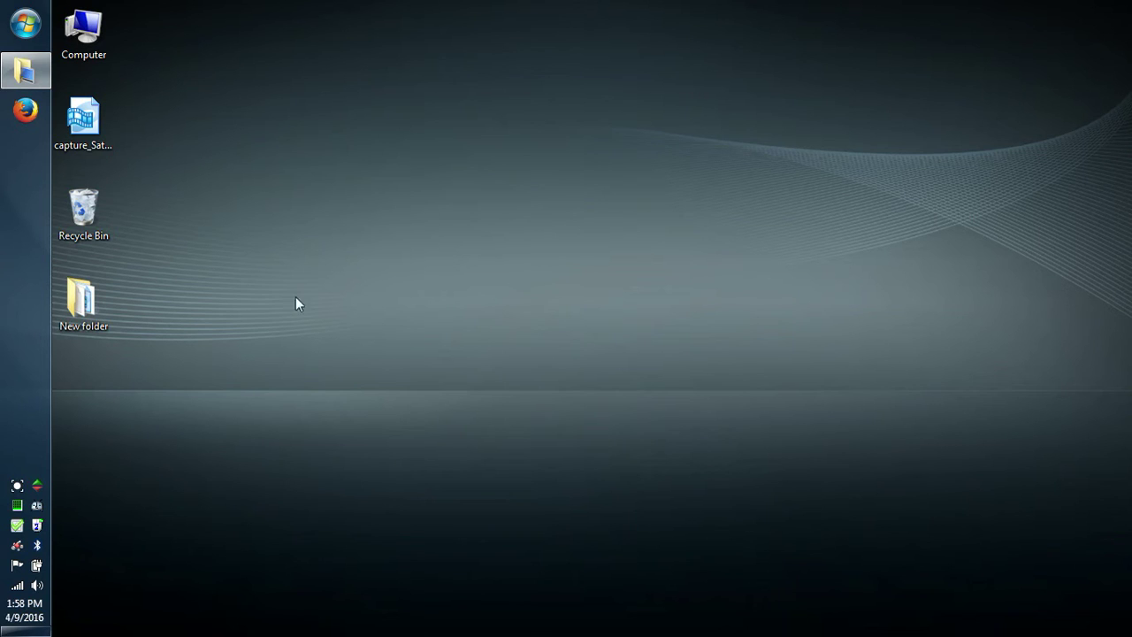
Review the AutoPlay settings in Control Panel and leave them without saving any change.
{"action": "left_click", "coordinate": [24, 23]}
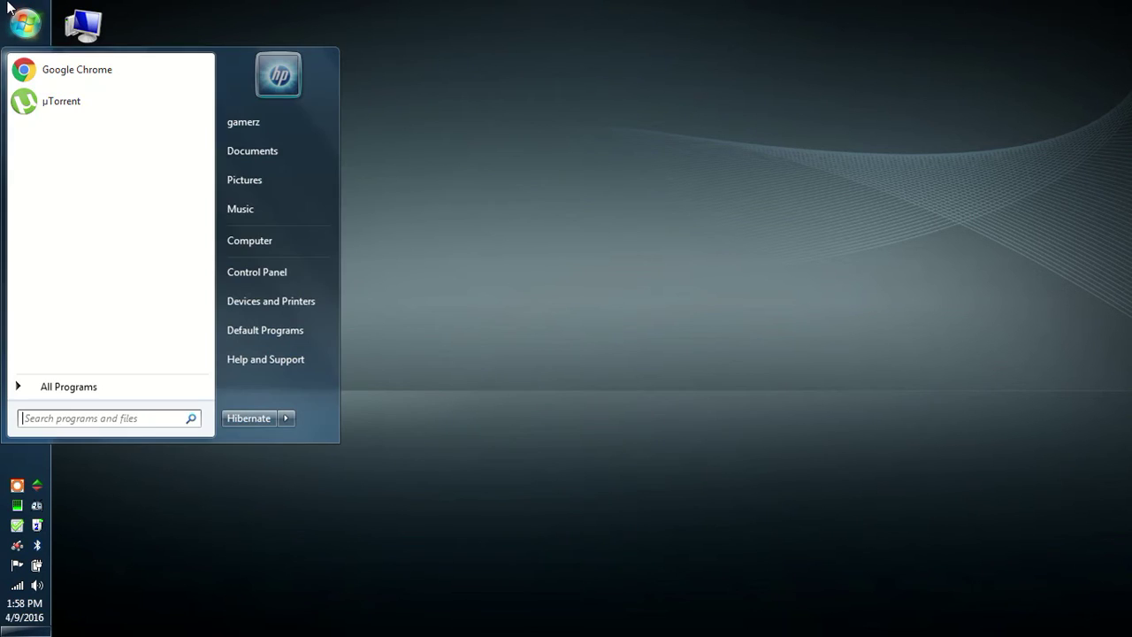
{"action": "left_click", "coordinate": [279, 271]}
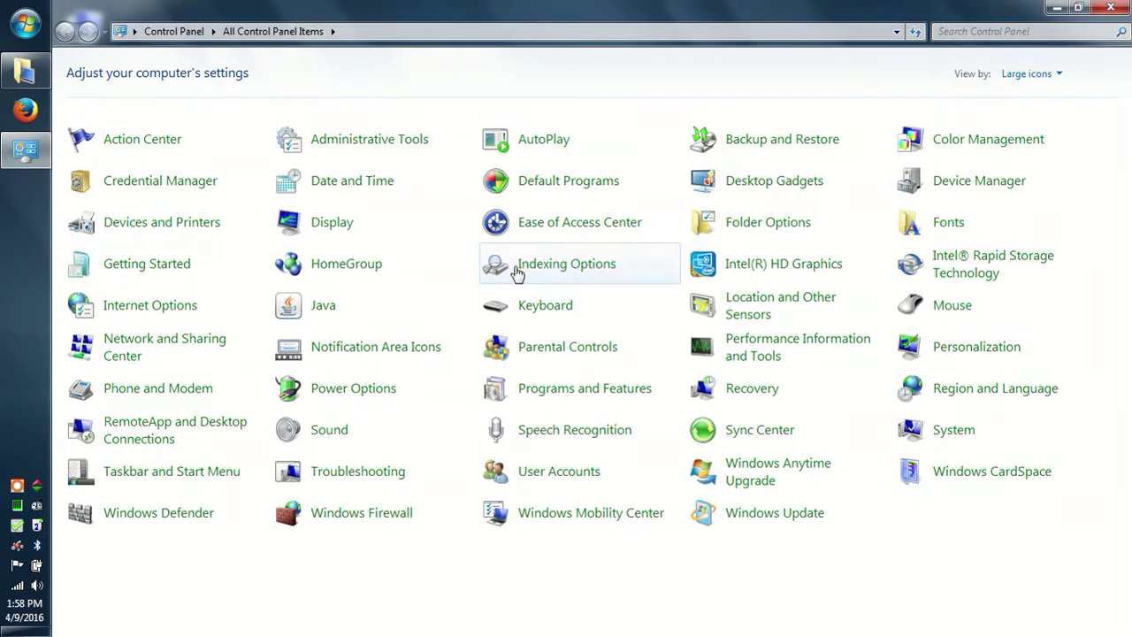
{"action": "left_click", "coordinate": [560, 143]}
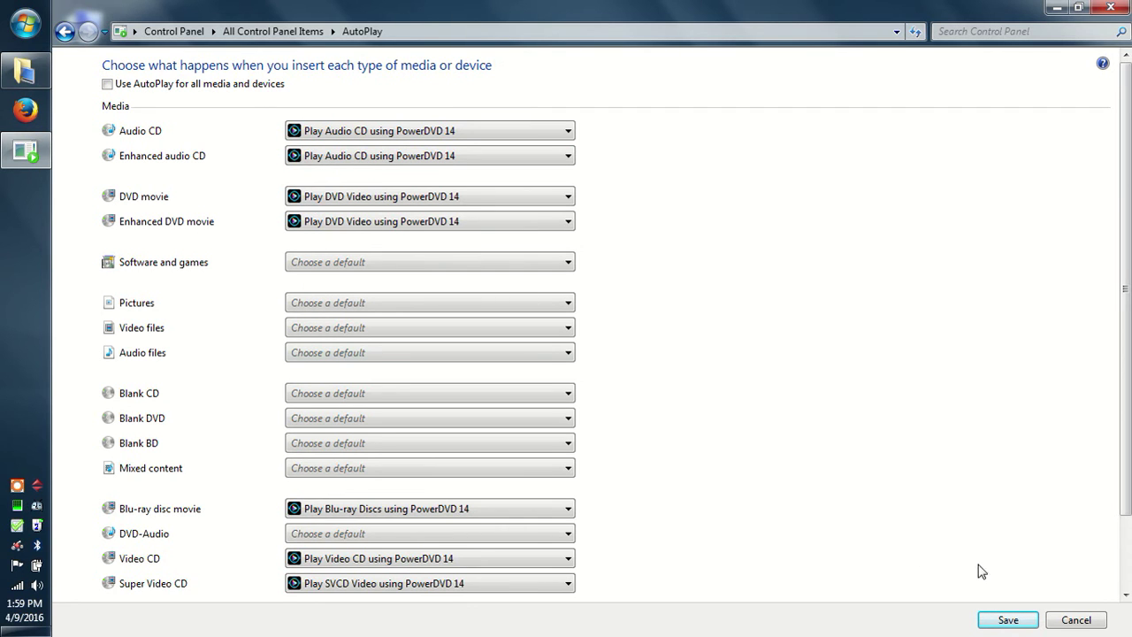
{"action": "left_click", "coordinate": [1077, 620]}
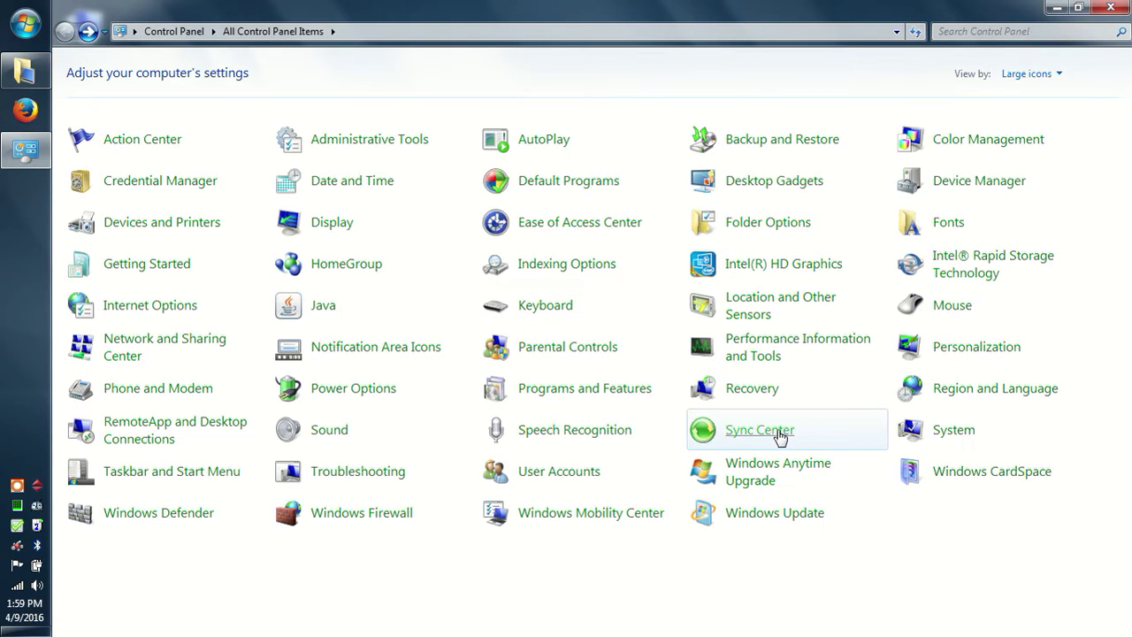
{"action": "left_click", "coordinate": [1112, 6]}
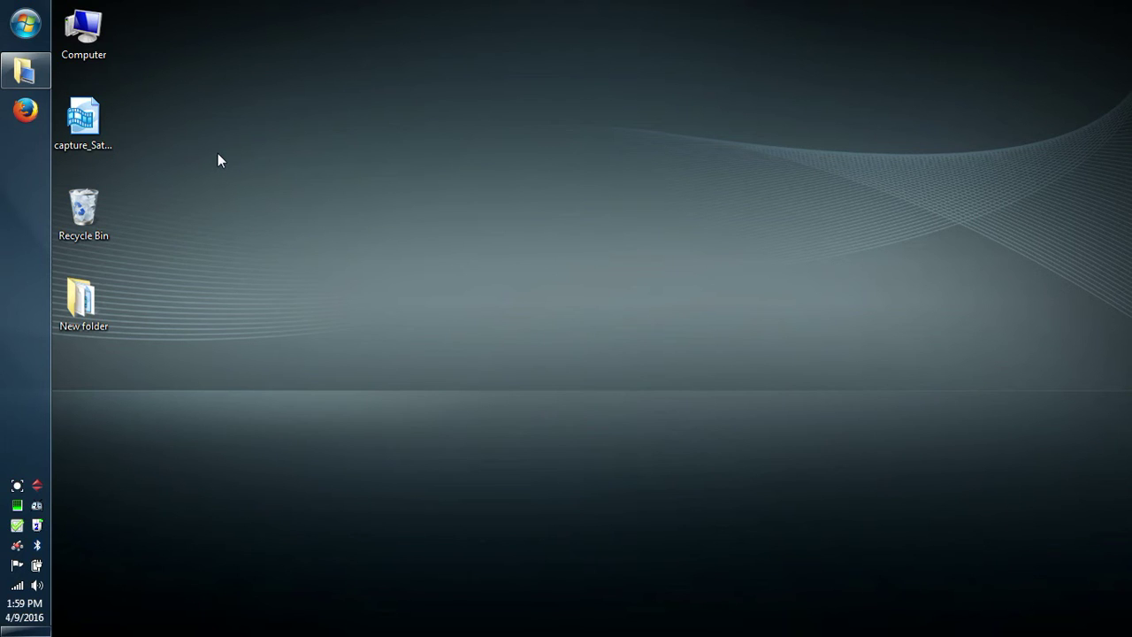
Search the installed programs for "acd" to locate ACDSee Photo Manager 2009.
{"action": "left_click", "coordinate": [14, 22]}
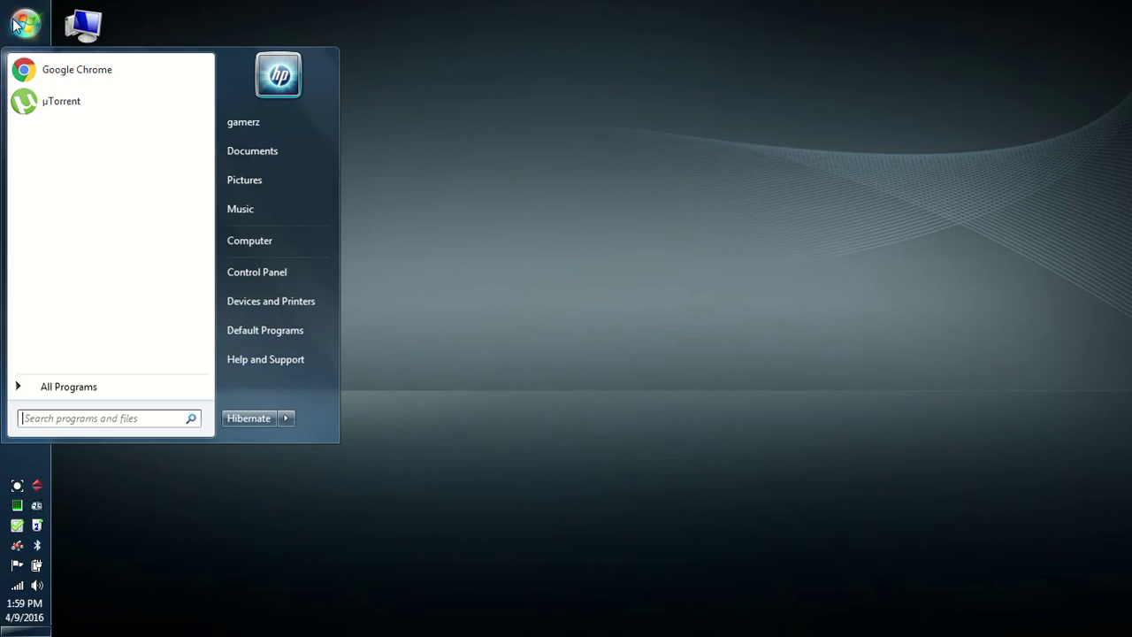
{"action": "type", "text": "acd"}
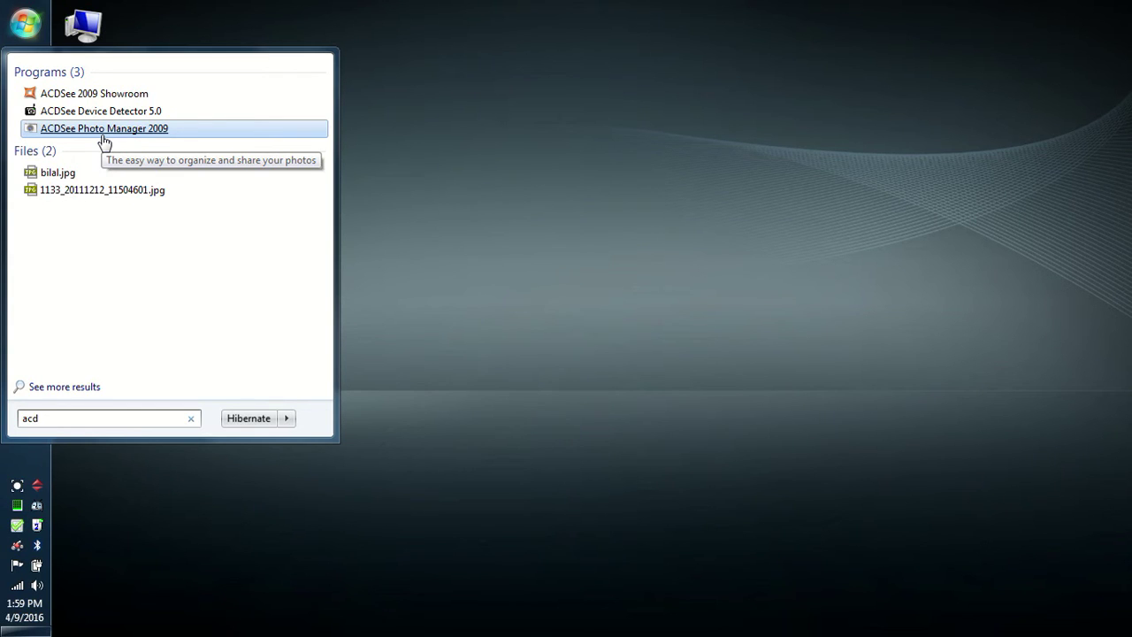
{"action": "left_click", "coordinate": [83, 27]}
{"action": "double_click", "coordinate": [86, 34]}
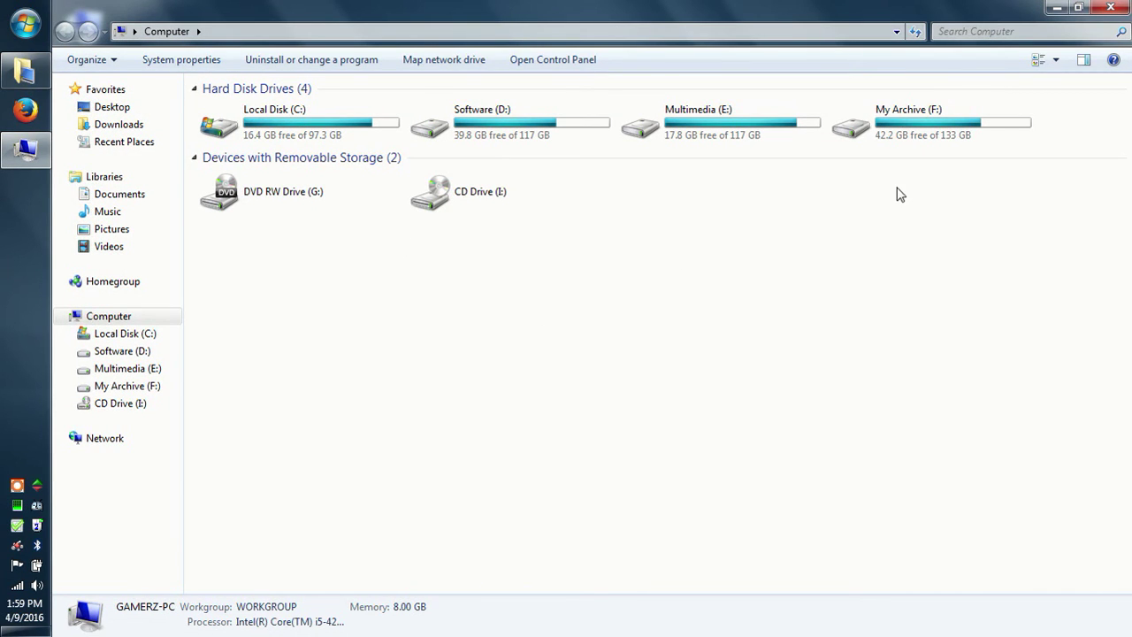
{"action": "left_click", "coordinate": [1111, 7]}
{"action": "left_click", "coordinate": [4, 9]}
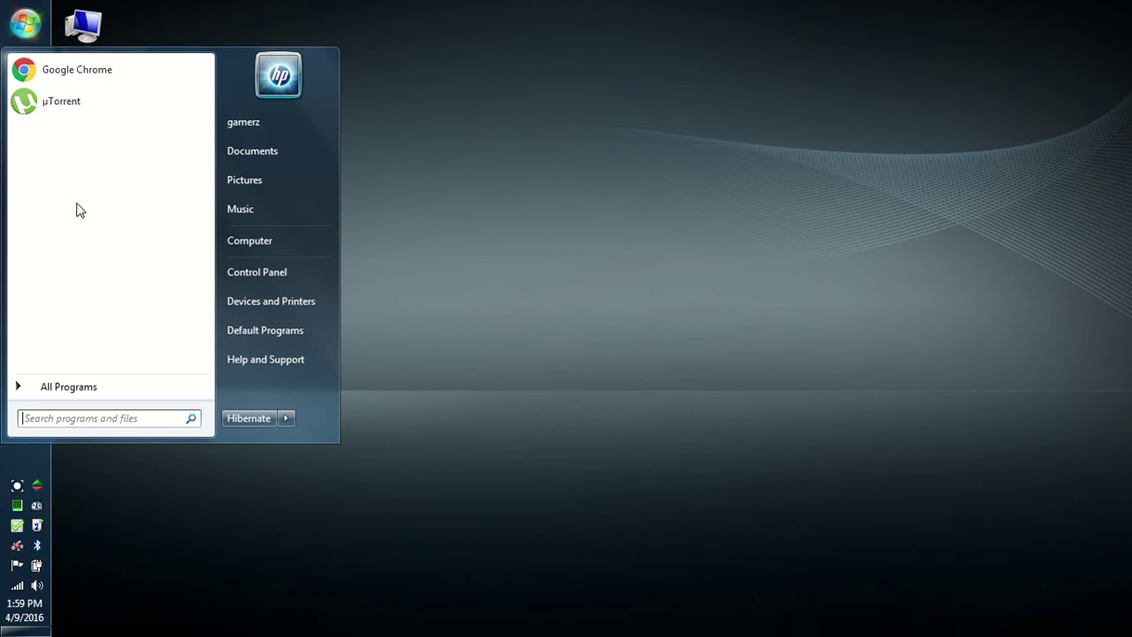
{"action": "type", "text": "a"}
{"action": "key", "text": "BackSpace"}
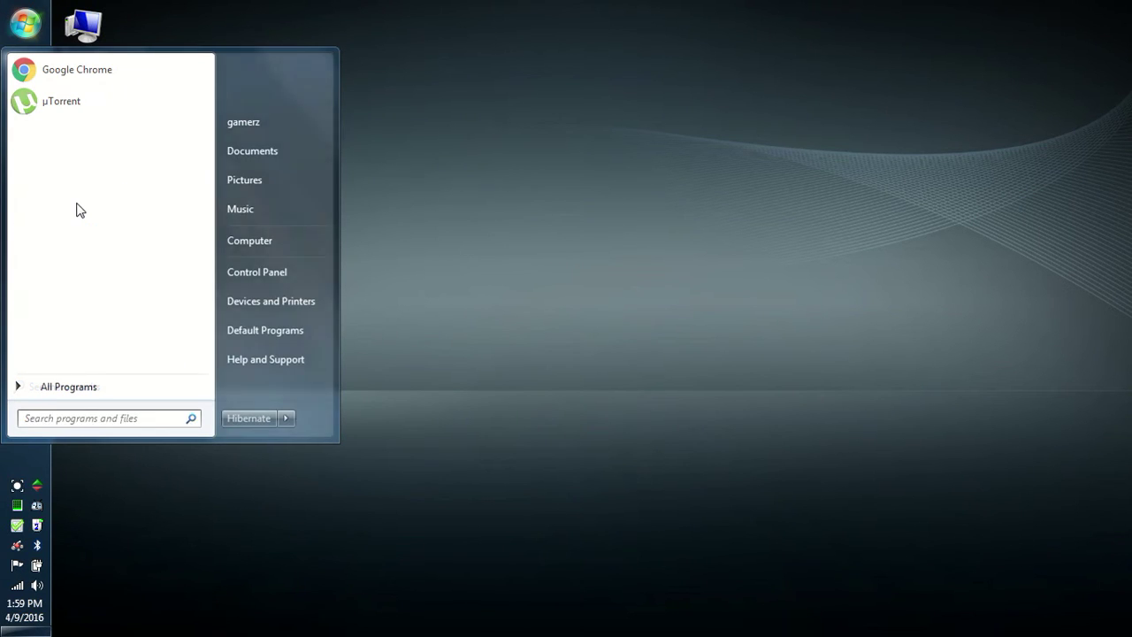
{"action": "left_click", "coordinate": [467, 198]}
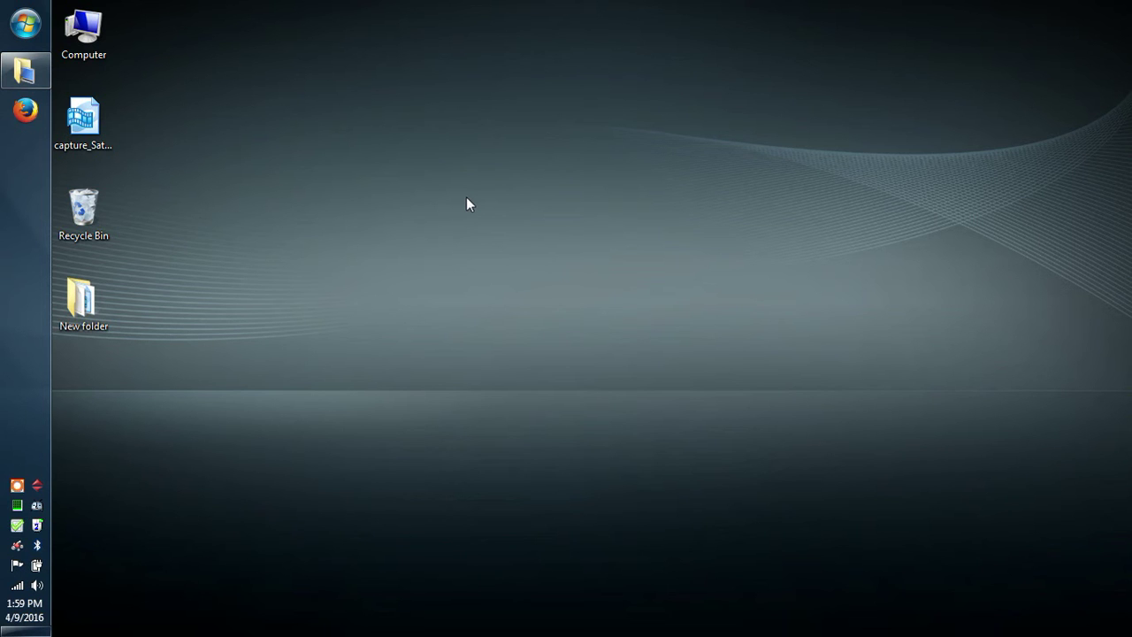
Open Local Disk (H:) in Windows Explorer and inspect the Removable Disk (15GB) shortcut stored on it.
{"action": "double_click", "coordinate": [84, 40]}
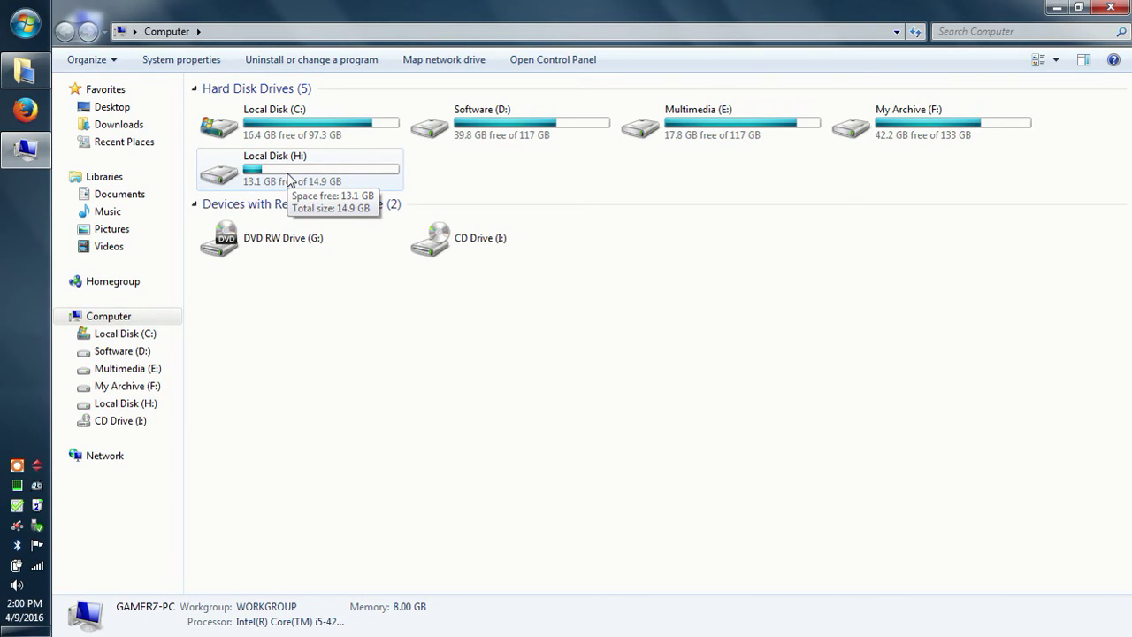
{"action": "left_click", "coordinate": [290, 180]}
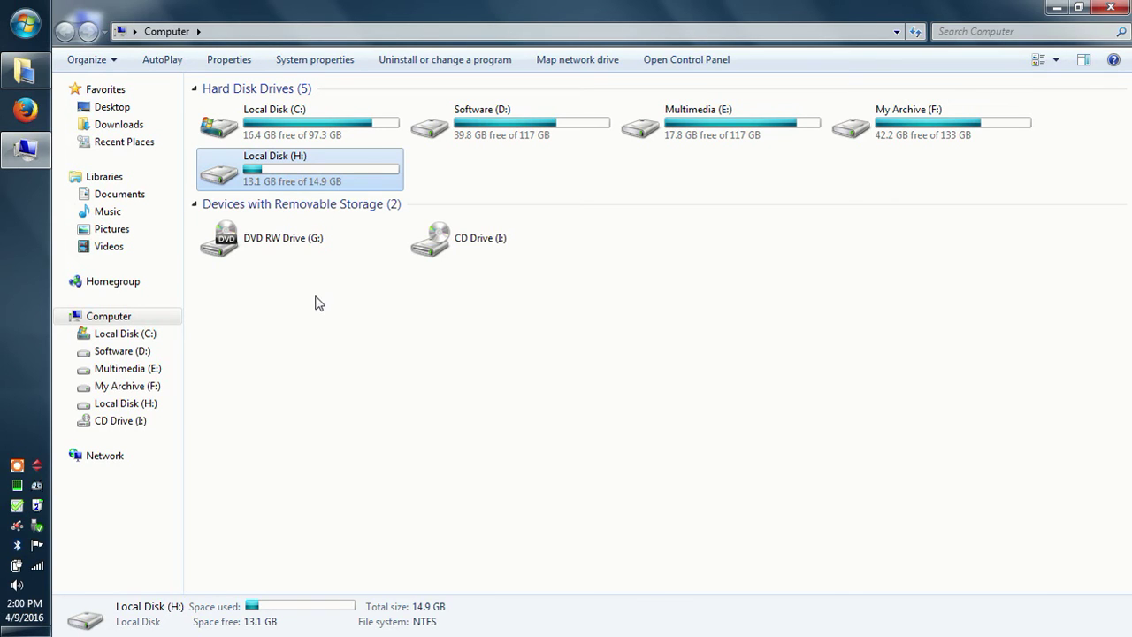
{"action": "left_click", "coordinate": [137, 405]}
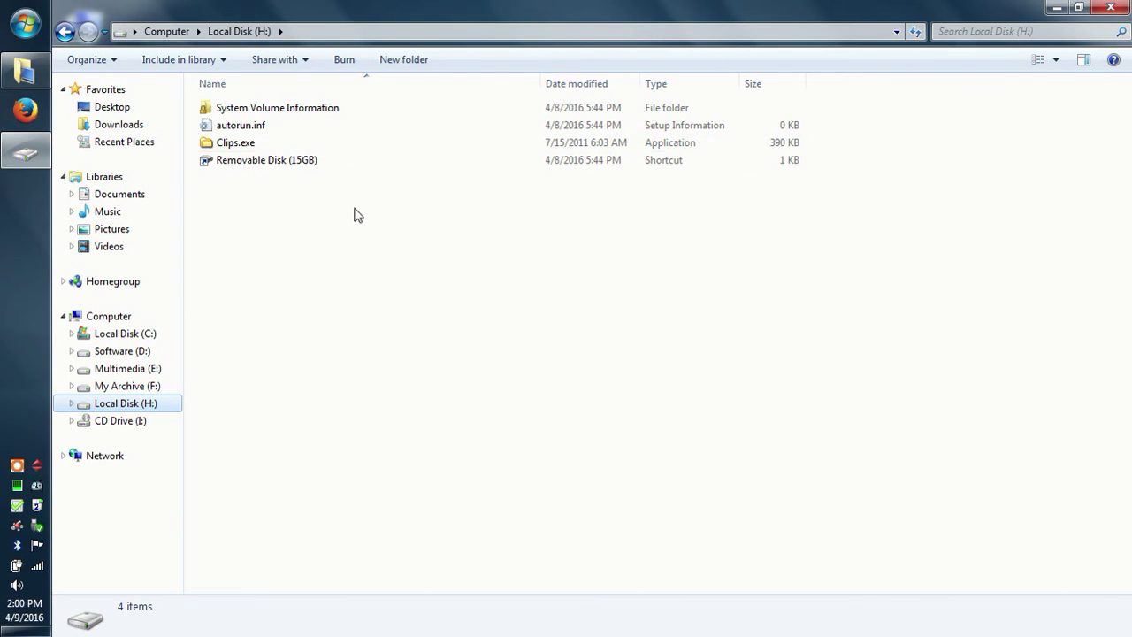
{"action": "left_click", "coordinate": [261, 170]}
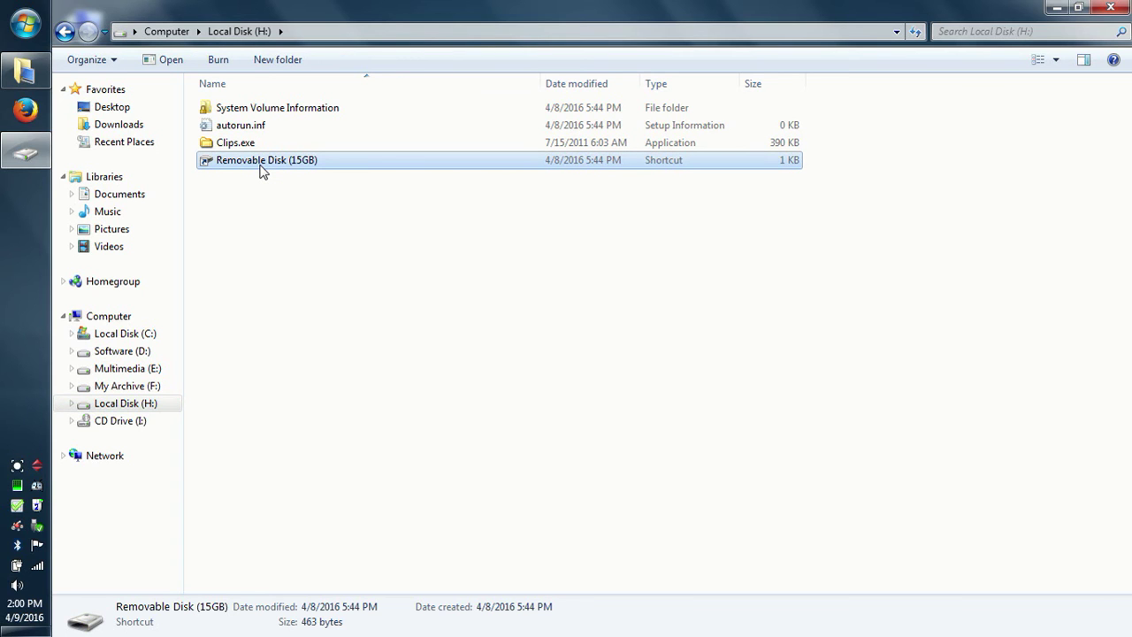
{"action": "right_click", "coordinate": [260, 170]}
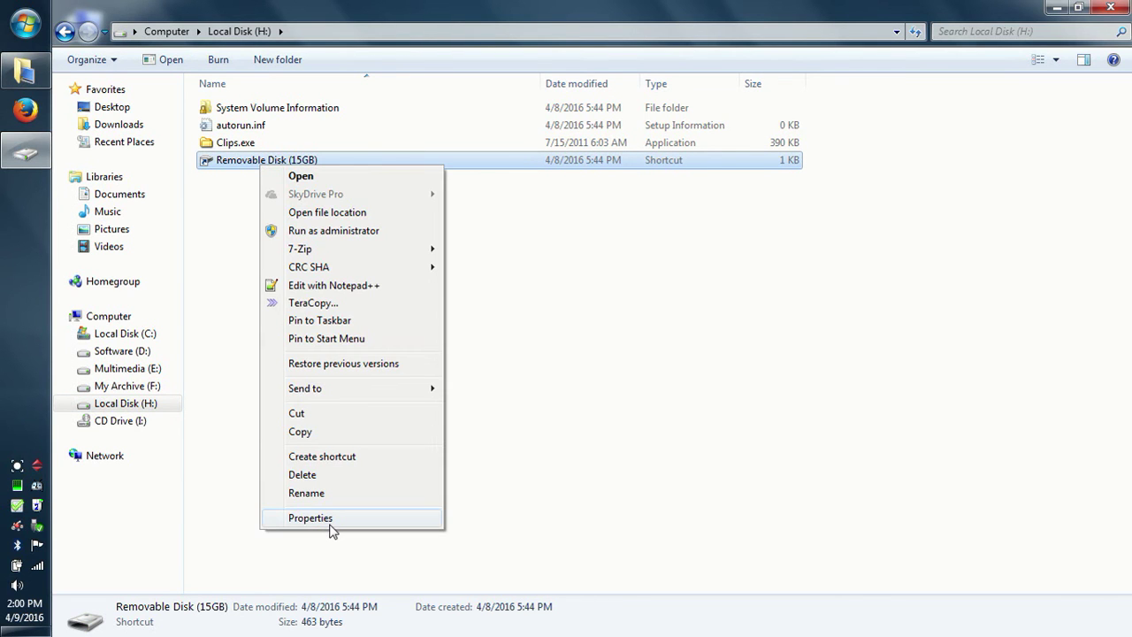
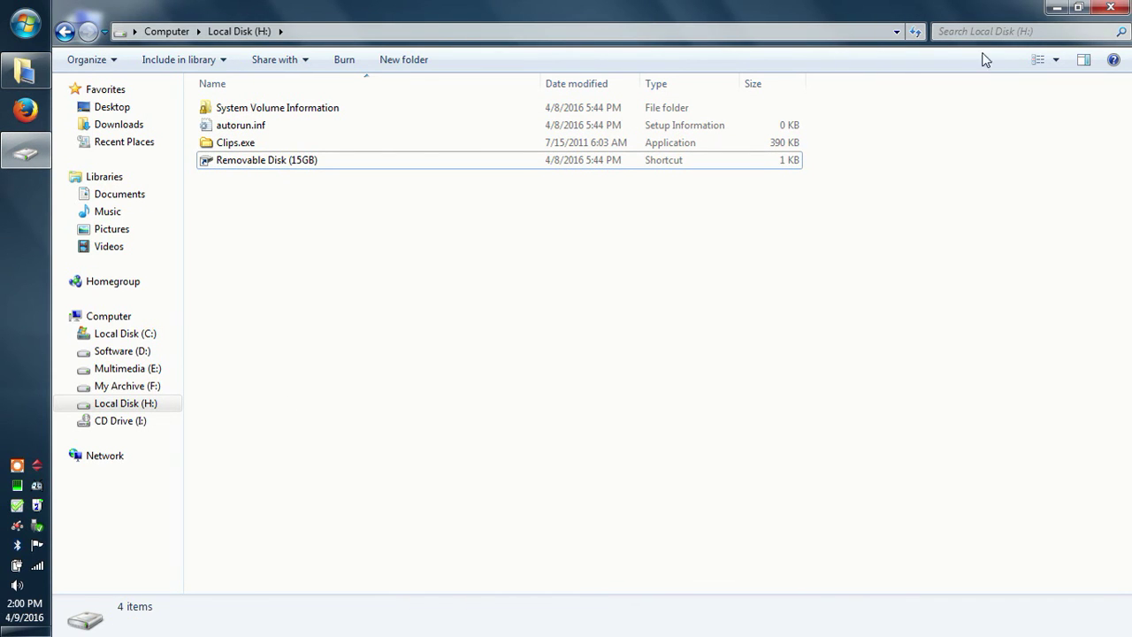
Go back to the drive overview and browse Local Disk (H:) with ACDSee Photo Manager 2009.
{"action": "left_click", "coordinate": [65, 33]}
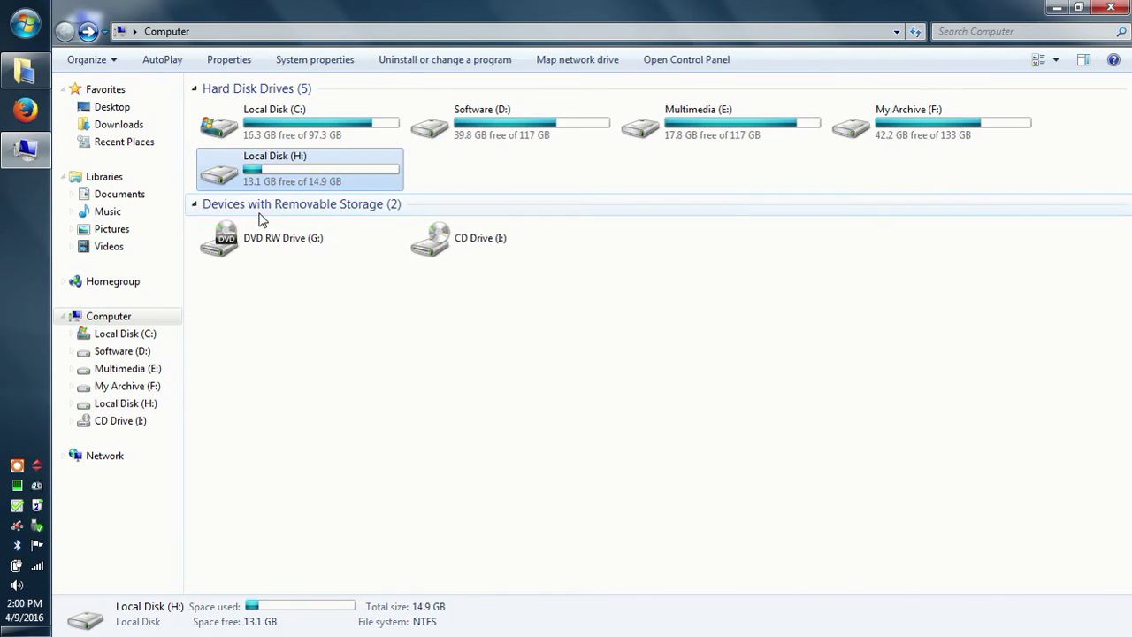
{"action": "right_click", "coordinate": [266, 168]}
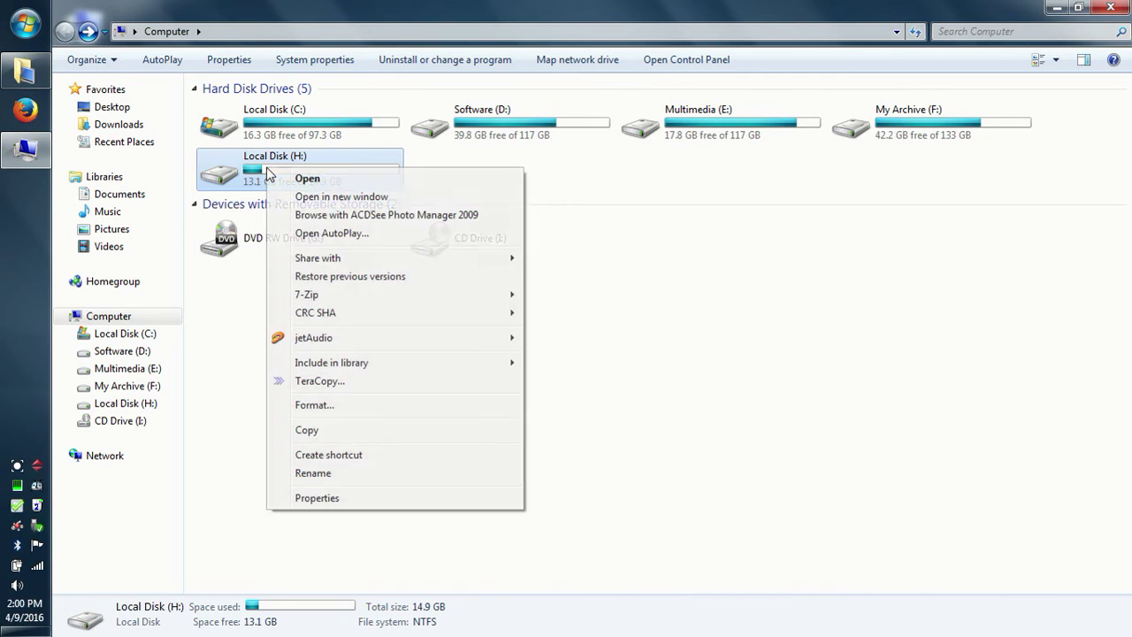
{"action": "left_click", "coordinate": [302, 218]}
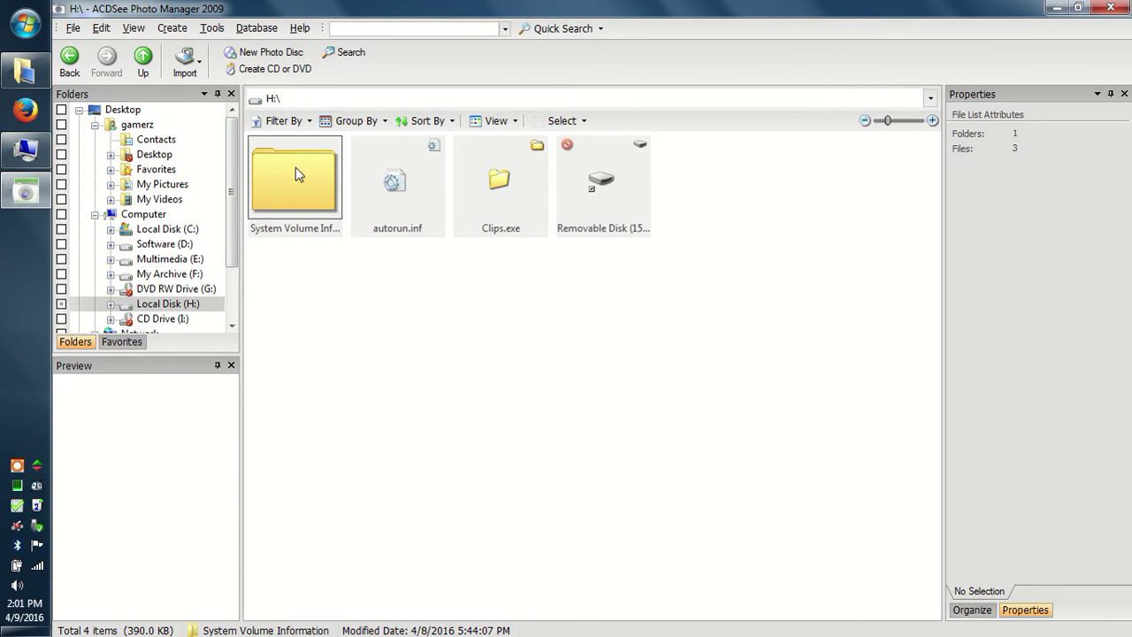
Enable showing hidden files and folders in the advanced filters.
{"action": "left_click", "coordinate": [292, 124]}
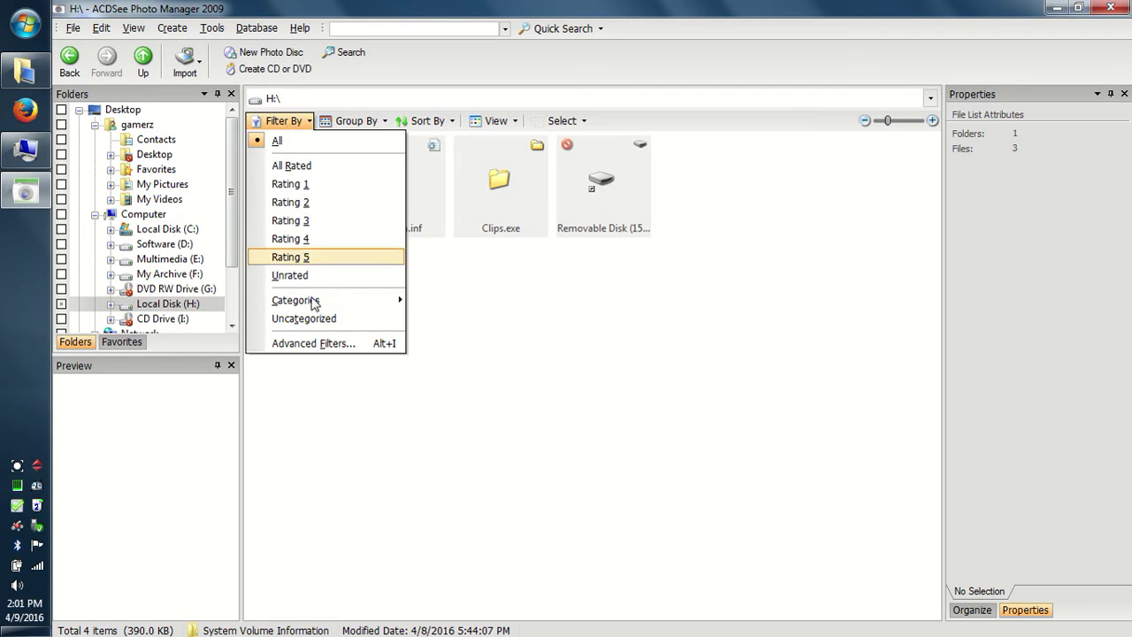
{"action": "left_click", "coordinate": [327, 343]}
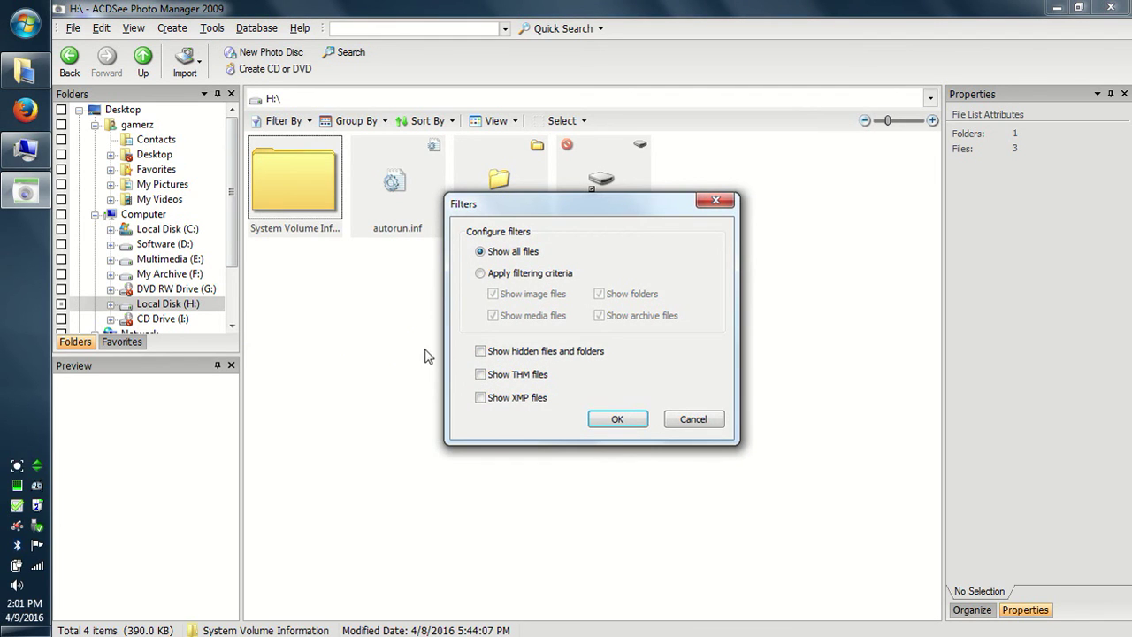
{"action": "left_click", "coordinate": [509, 354]}
{"action": "left_click", "coordinate": [593, 416]}
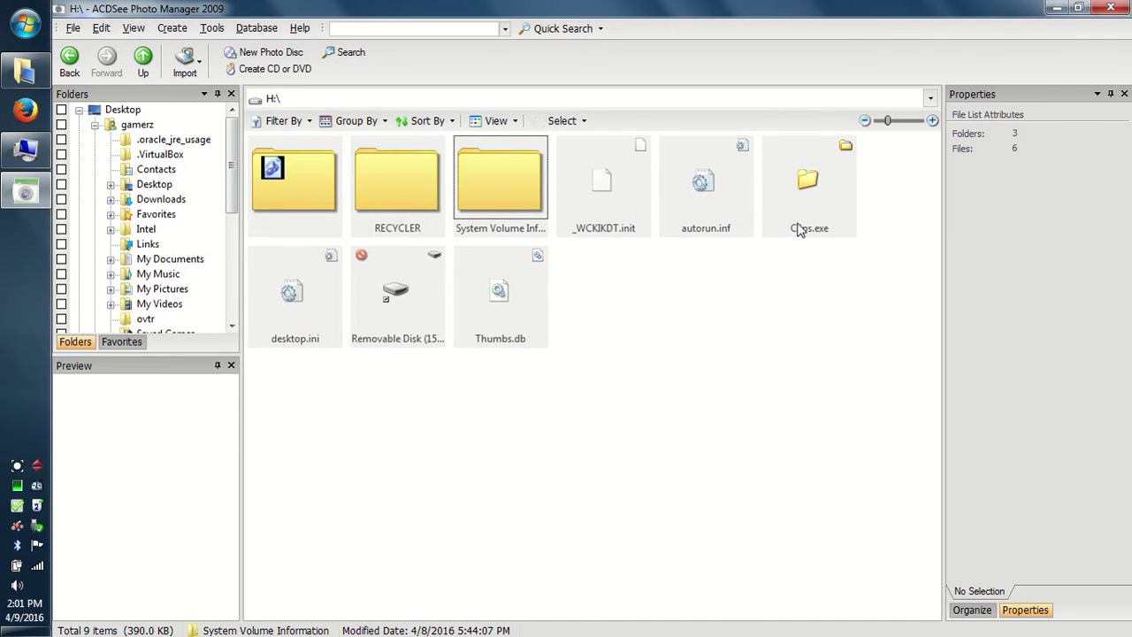
Permanently delete desktop.ini, the Removable Disk shortcut, Thumbs.db, _WCKIKDT.init, autorun.inf and Clips.exe from the root of H:, including system files.
{"action": "left_click", "coordinate": [306, 202]}
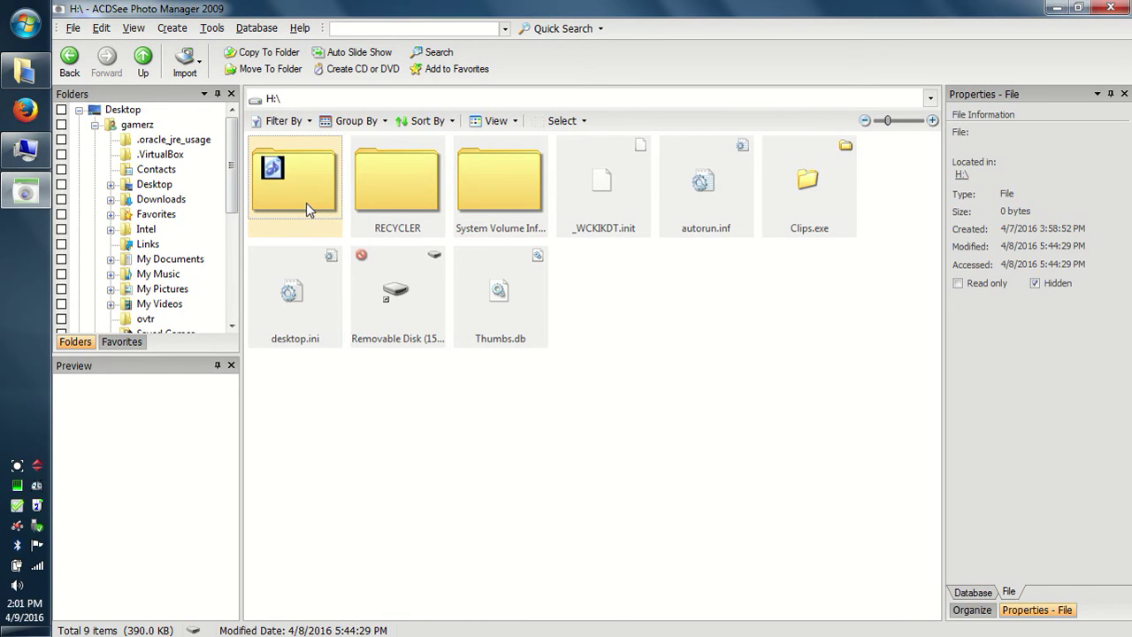
{"action": "left_click", "coordinate": [309, 346]}
{"action": "left_click", "coordinate": [387, 324], "text": "ctrl"}
{"action": "left_click", "coordinate": [495, 312], "text": "ctrl"}
{"action": "left_click", "coordinate": [595, 232], "text": "ctrl"}
{"action": "left_click", "coordinate": [713, 215], "text": "ctrl"}
{"action": "left_click", "coordinate": [775, 212], "text": "ctrl"}
{"action": "key", "text": "Delete"}
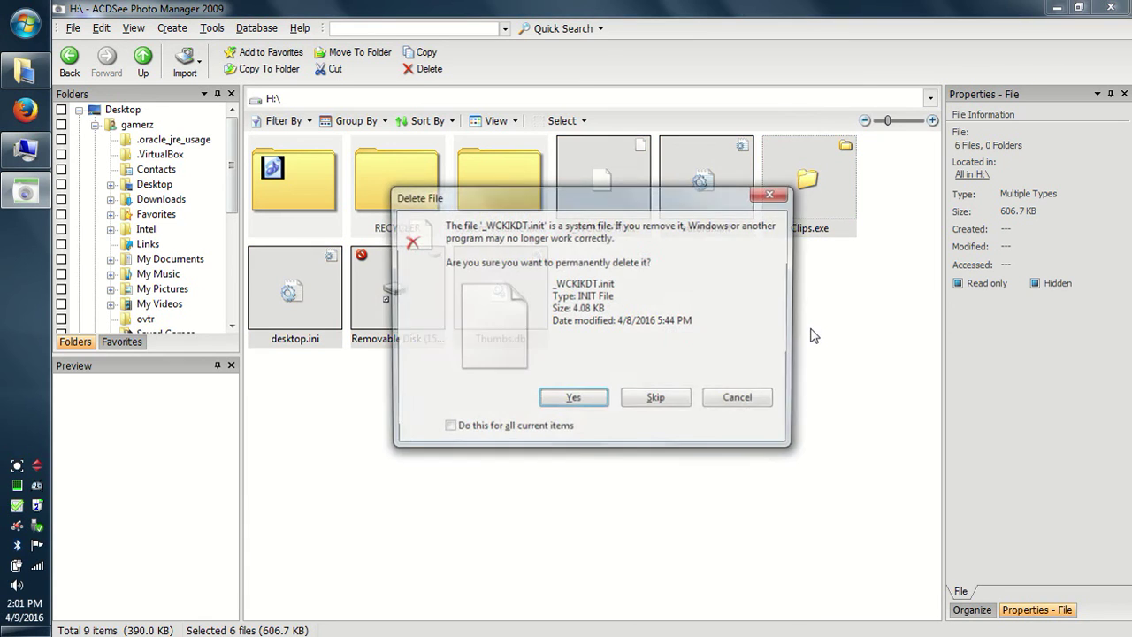
{"action": "key", "text": "Return"}
{"action": "left_click", "coordinate": [557, 432]}
{"action": "left_click", "coordinate": [578, 401]}
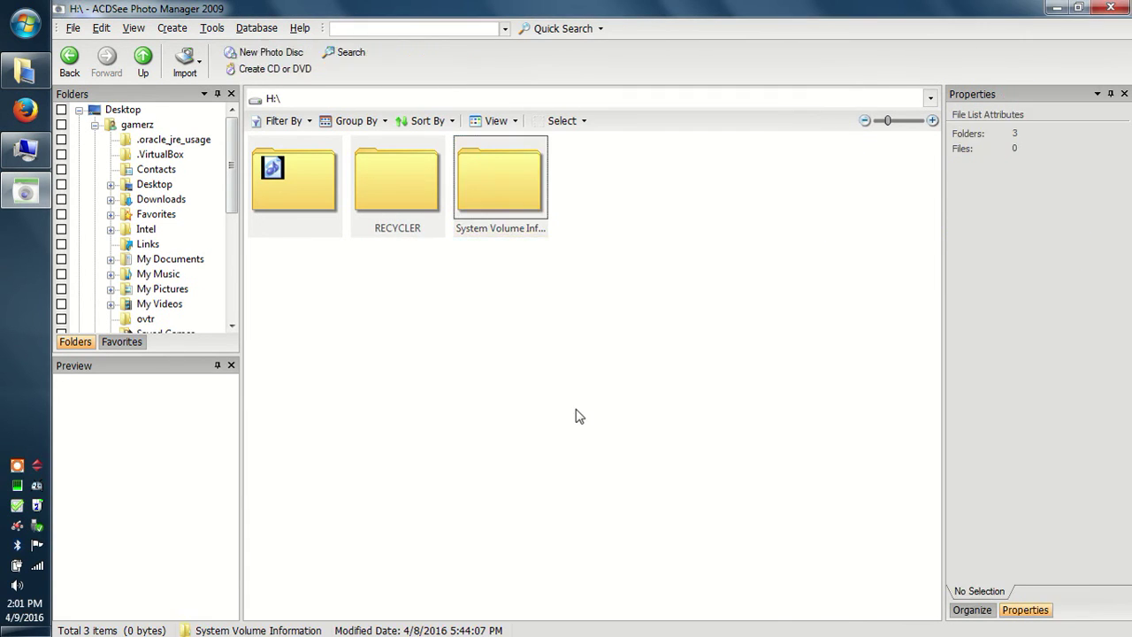
Remove the Hidden attribute from the unnamed folder in the root of H:.
{"action": "left_click", "coordinate": [318, 222]}
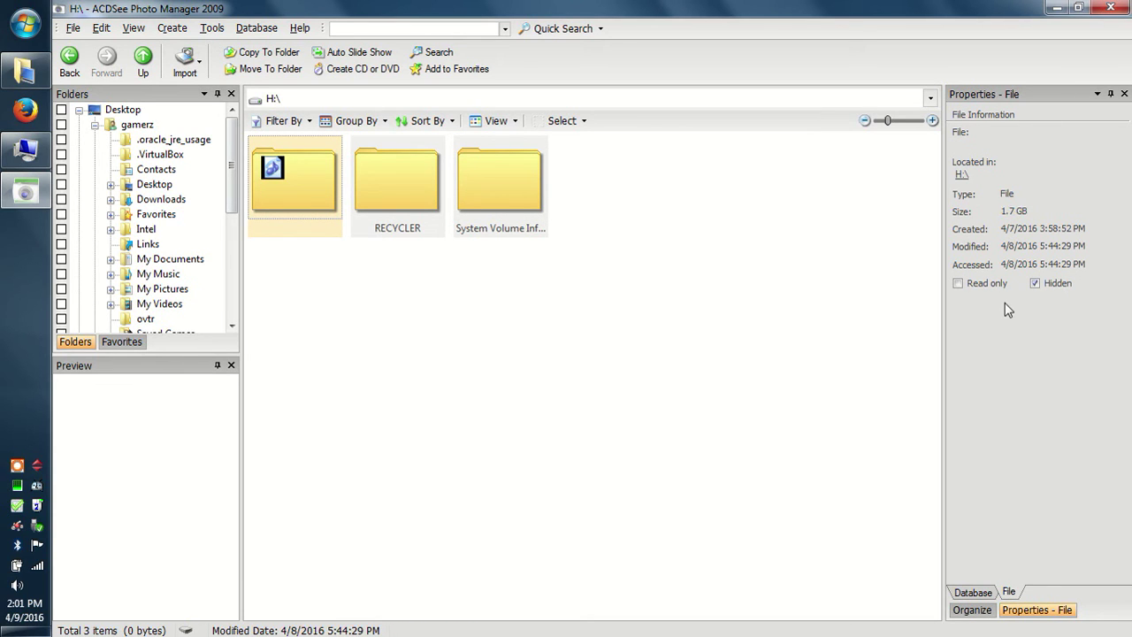
{"action": "left_click", "coordinate": [1035, 284]}
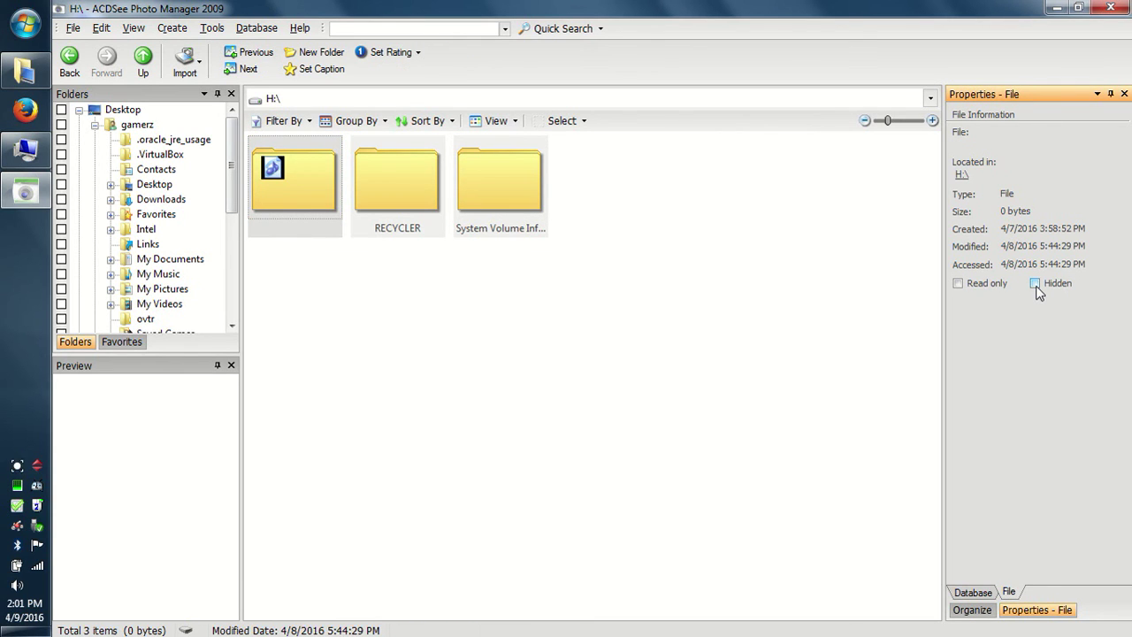
{"action": "left_click", "coordinate": [697, 356]}
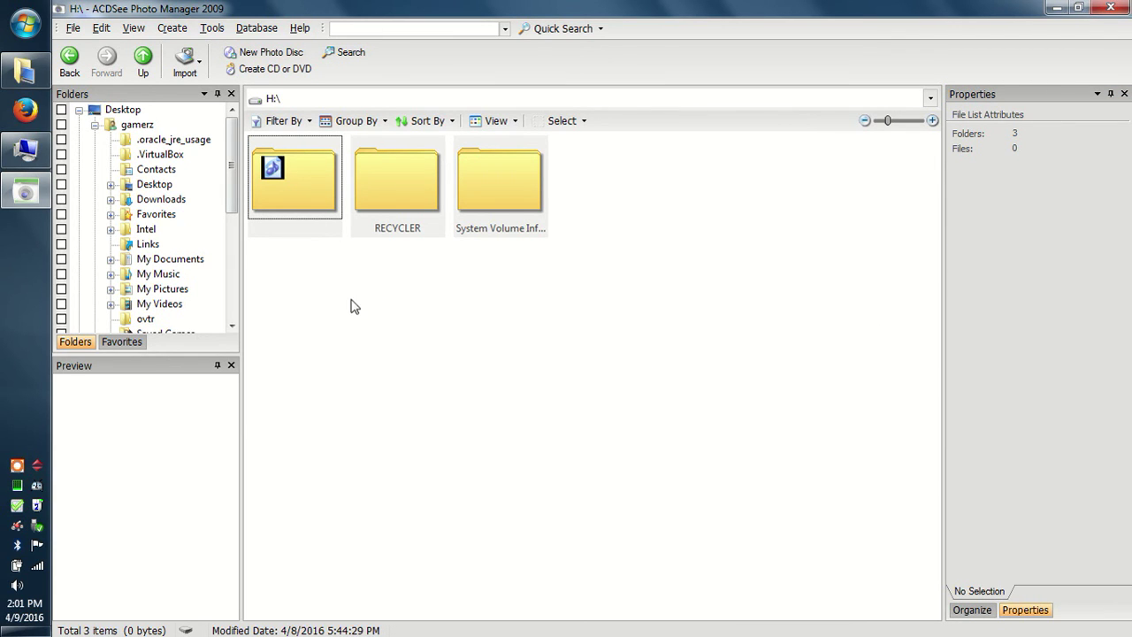
Open the unnamed folder on H: and delete Flash Games.exe from it.
{"action": "double_click", "coordinate": [305, 197]}
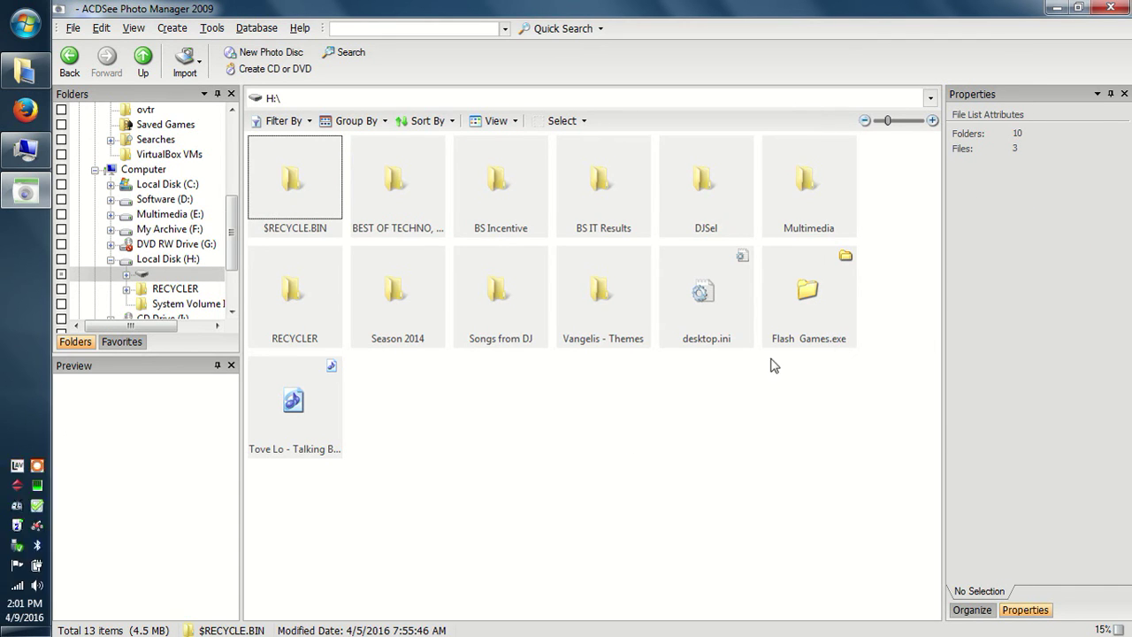
{"action": "left_click", "coordinate": [801, 314]}
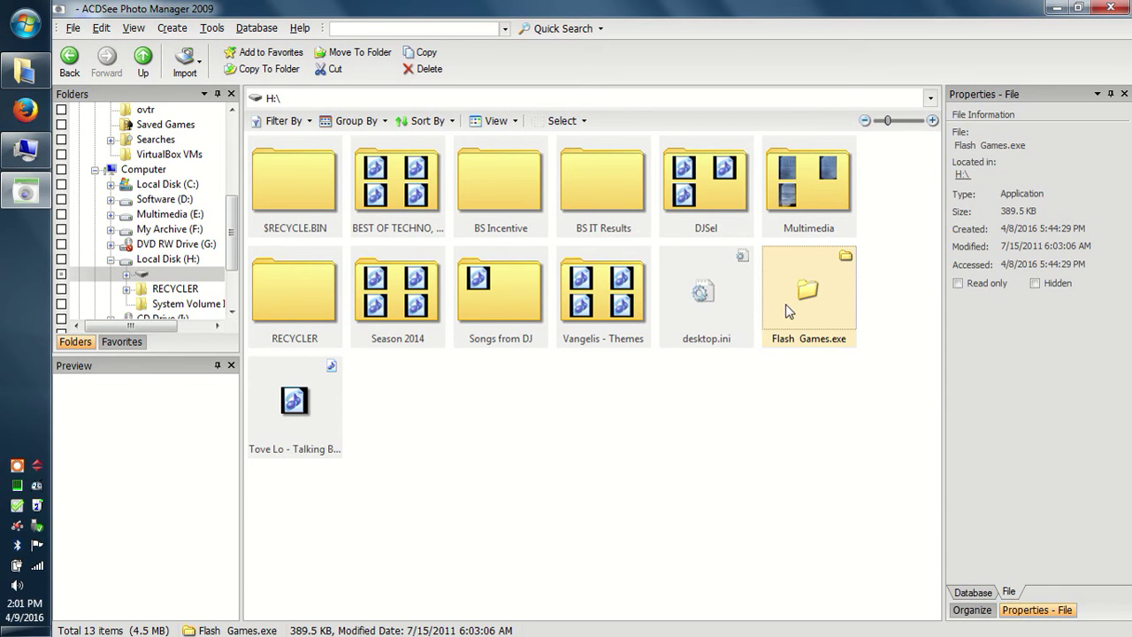
{"action": "key", "text": "Delete"}
{"action": "key", "text": "Return"}
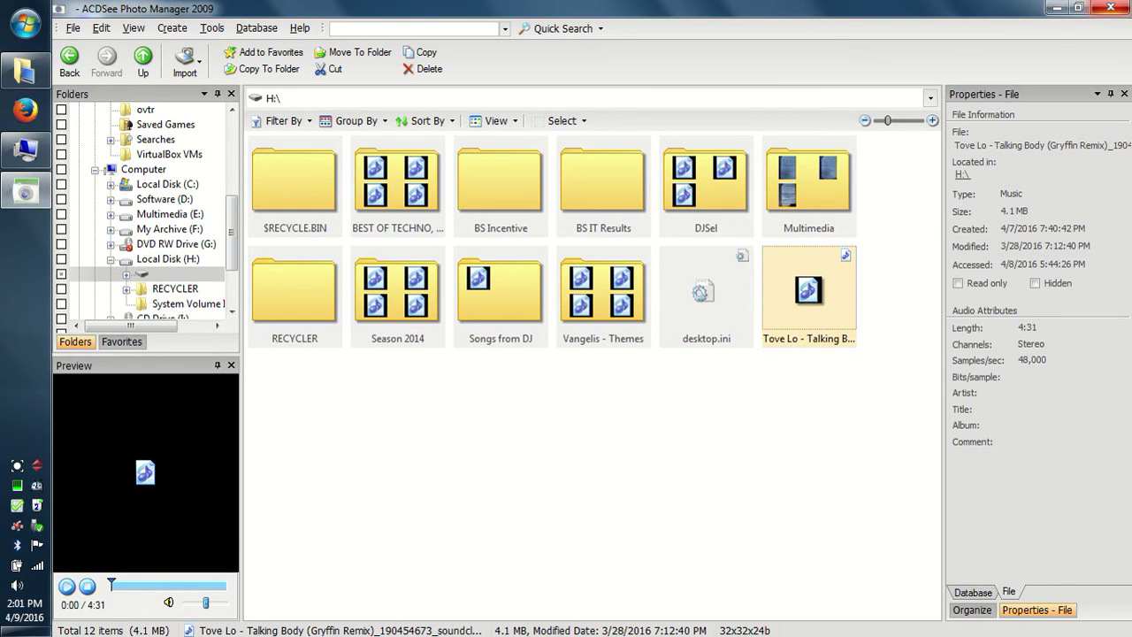
Close ACDSee Photo Manager and select the unnamed folder on Local Disk (H:) in Windows Explorer.
{"action": "left_click", "coordinate": [1124, 4]}
{"action": "left_click", "coordinate": [407, 394]}
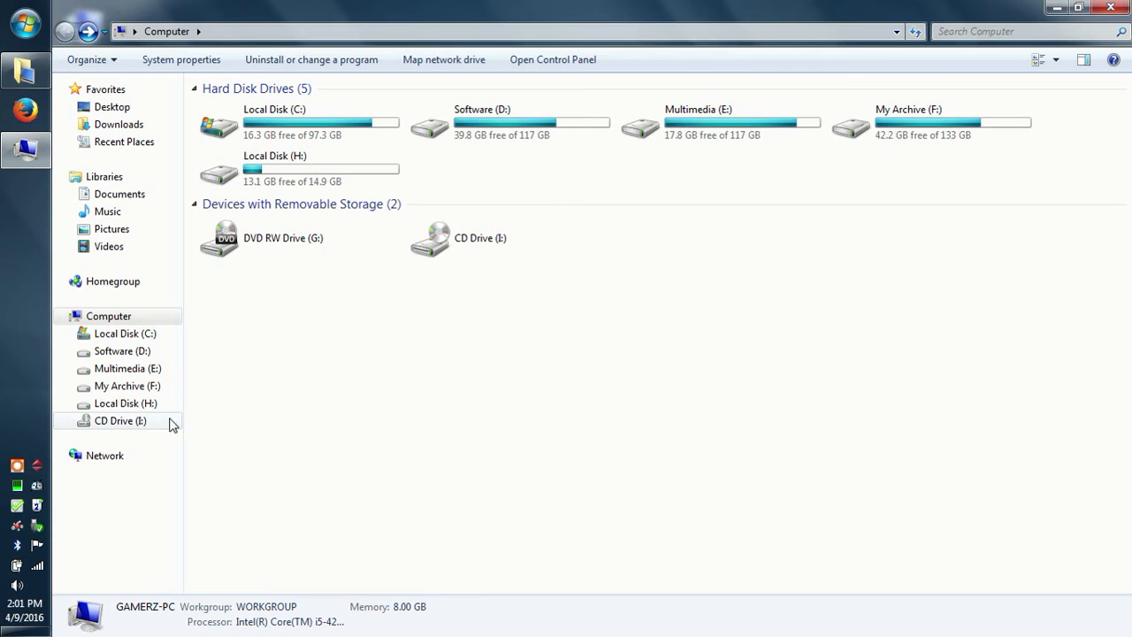
{"action": "left_click", "coordinate": [133, 403]}
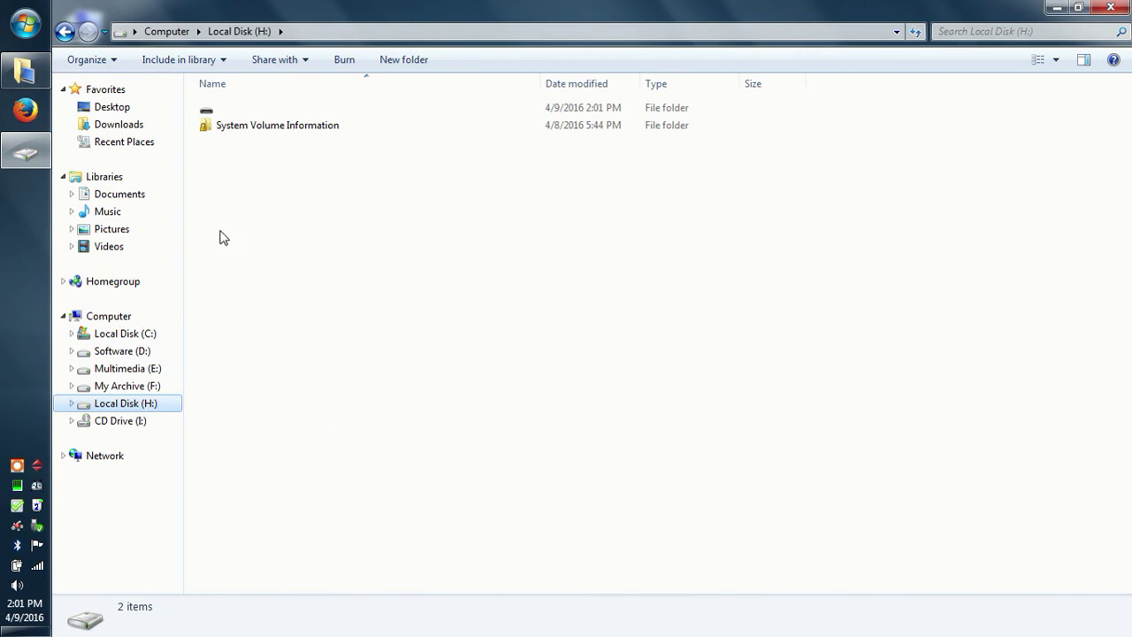
{"action": "left_click", "coordinate": [235, 113]}
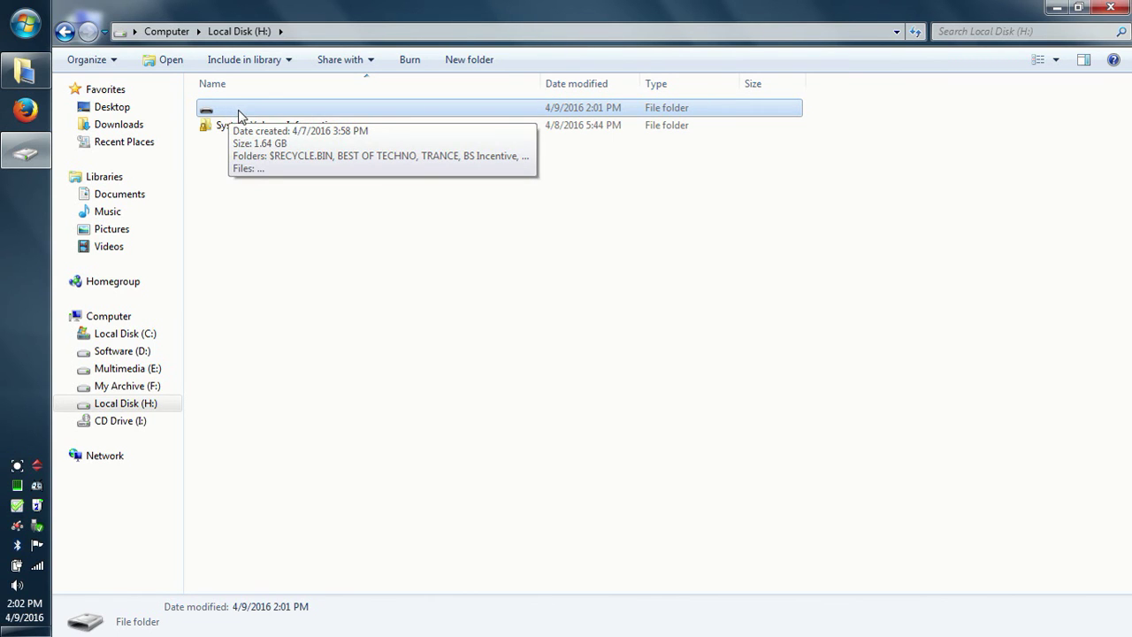
Move all contents of the unnamed folder to the root of H:, agreeing to merge RECYCLER but cancelling at the Dg3.exe conflict.
{"action": "double_click", "coordinate": [239, 113]}
{"action": "left_click_drag", "start_coordinate": [353, 372], "coordinate": [276, 75]}
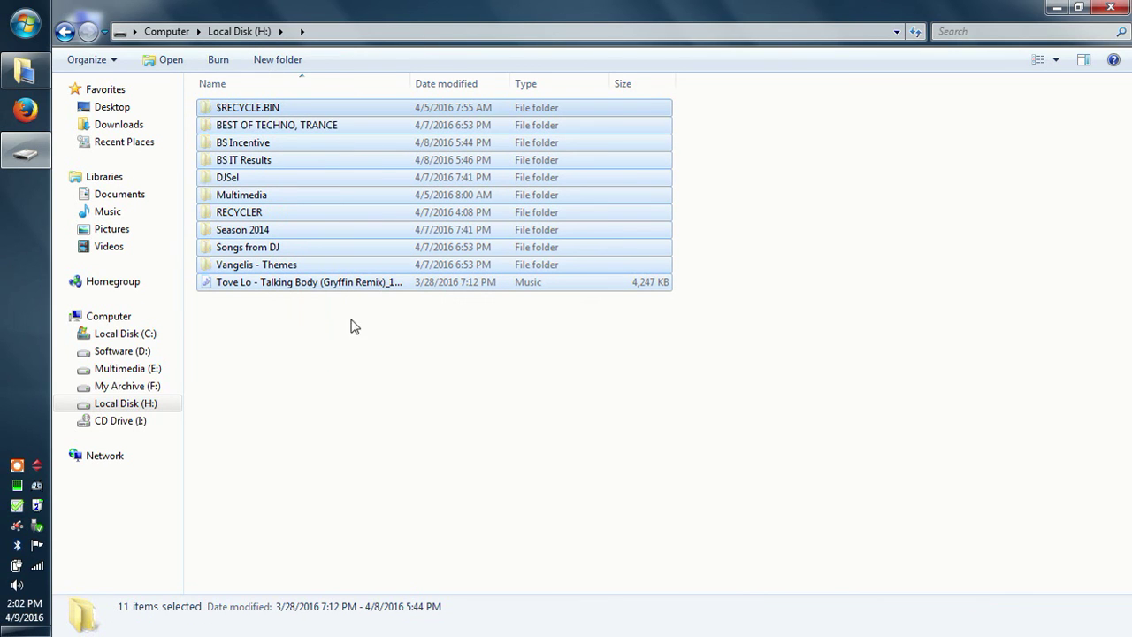
{"action": "key", "text": "BackSpace"}
{"action": "key", "text": "ctrl+v"}
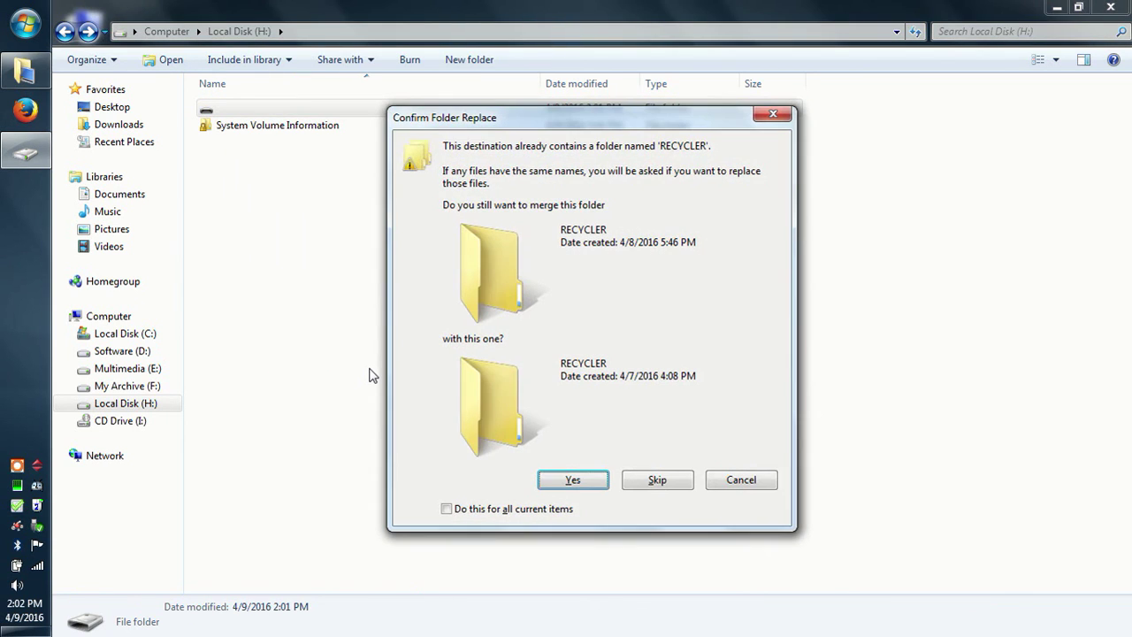
{"action": "left_click", "coordinate": [582, 483]}
{"action": "left_click", "coordinate": [581, 484]}
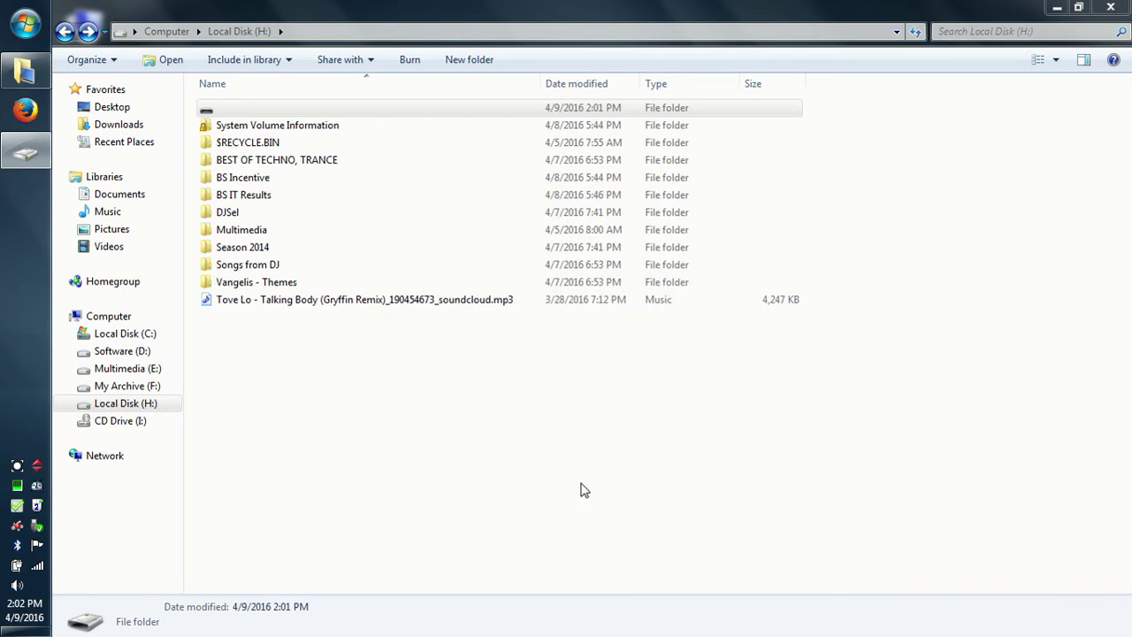
{"action": "left_click", "coordinate": [574, 402]}
{"action": "left_click", "coordinate": [562, 315]}
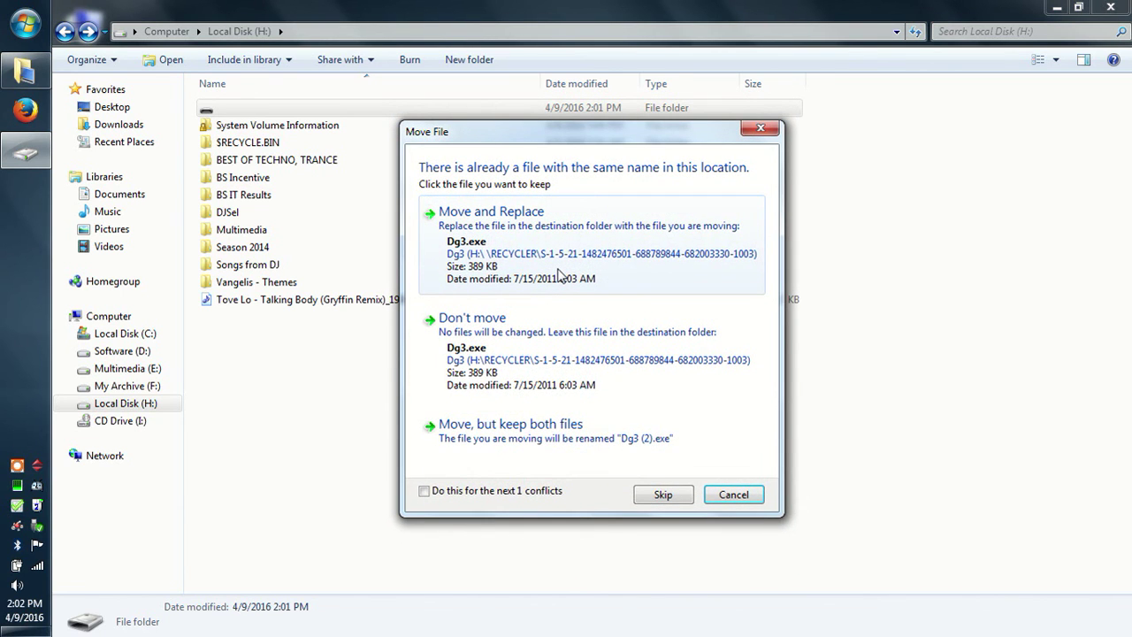
{"action": "left_click", "coordinate": [750, 498]}
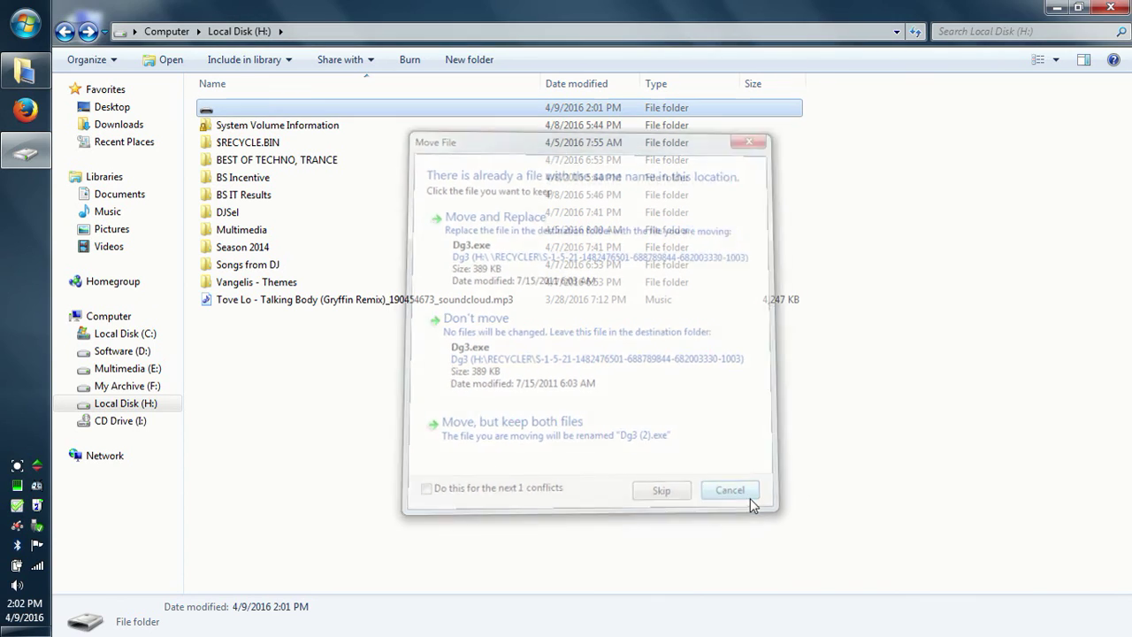
Check the unnamed folder for items left behind by the move and return to the root of H:.
{"action": "double_click", "coordinate": [248, 112]}
{"action": "double_click", "coordinate": [249, 113]}
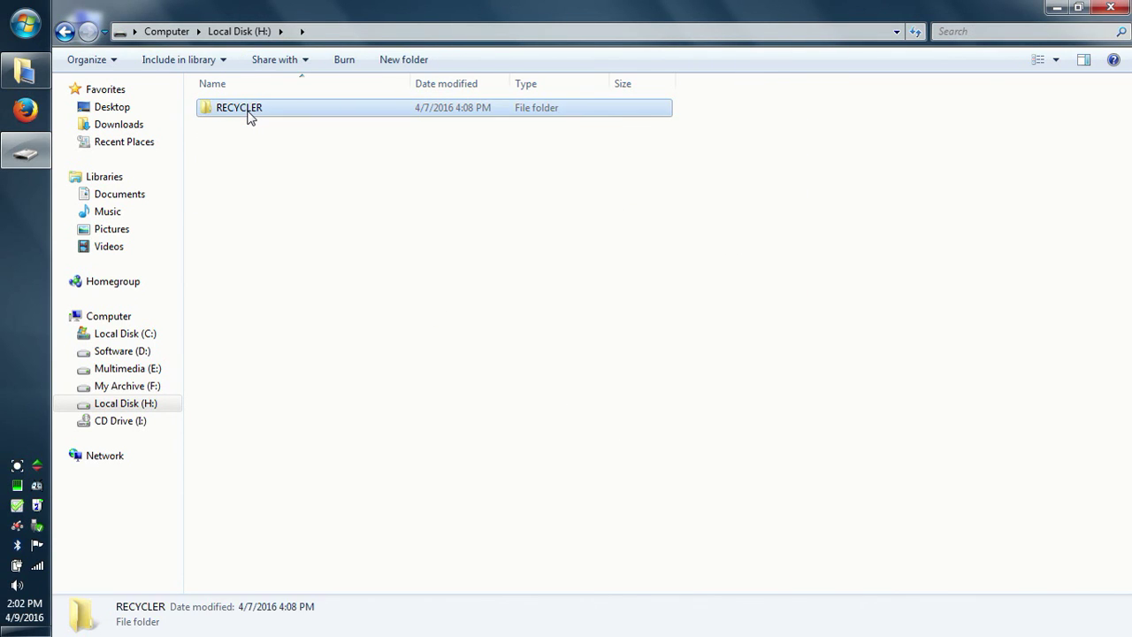
{"action": "left_click", "coordinate": [65, 33]}
{"action": "left_click", "coordinate": [65, 32]}
{"action": "left_click", "coordinate": [297, 348]}
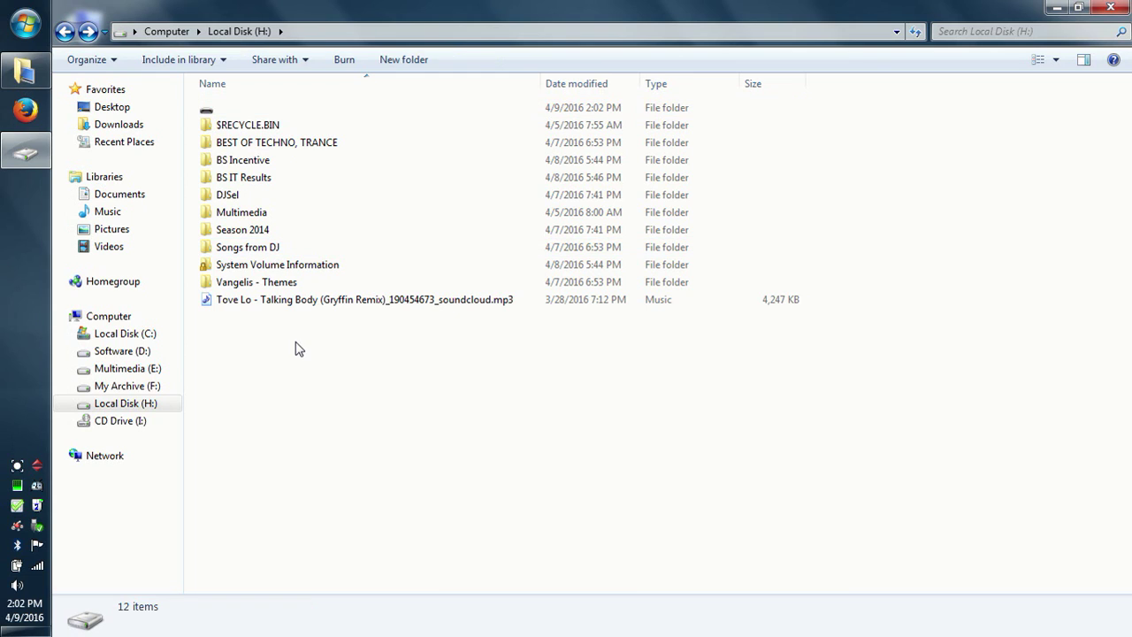
Permanently delete the unnamed folder from the root of H: and close the Explorer window.
{"action": "left_click", "coordinate": [241, 108]}
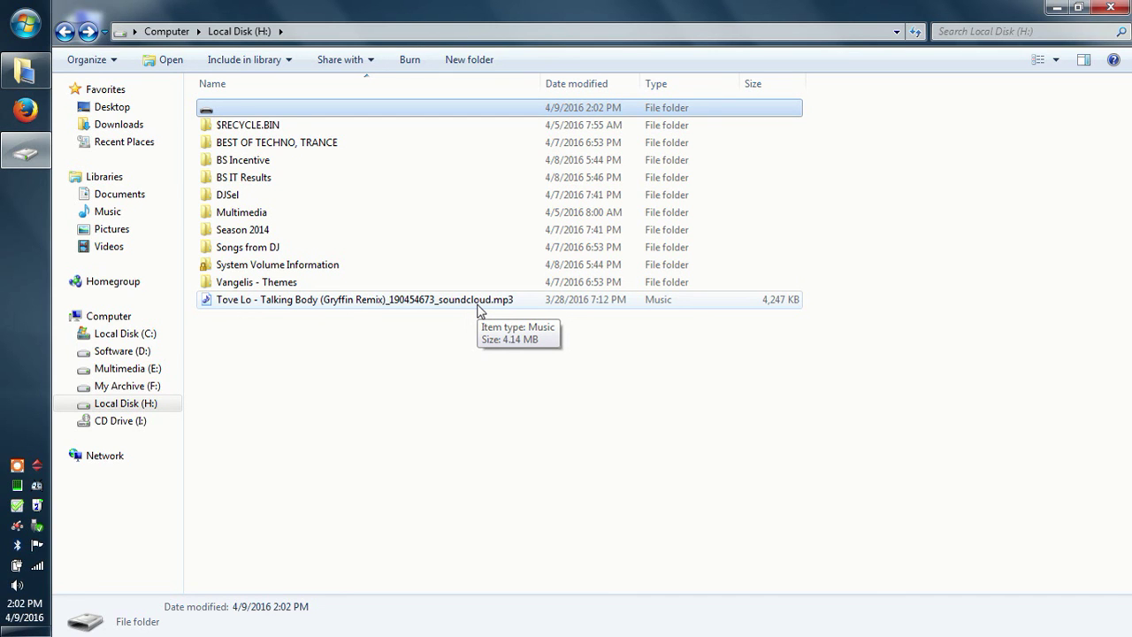
{"action": "key", "text": "shift+Delete"}
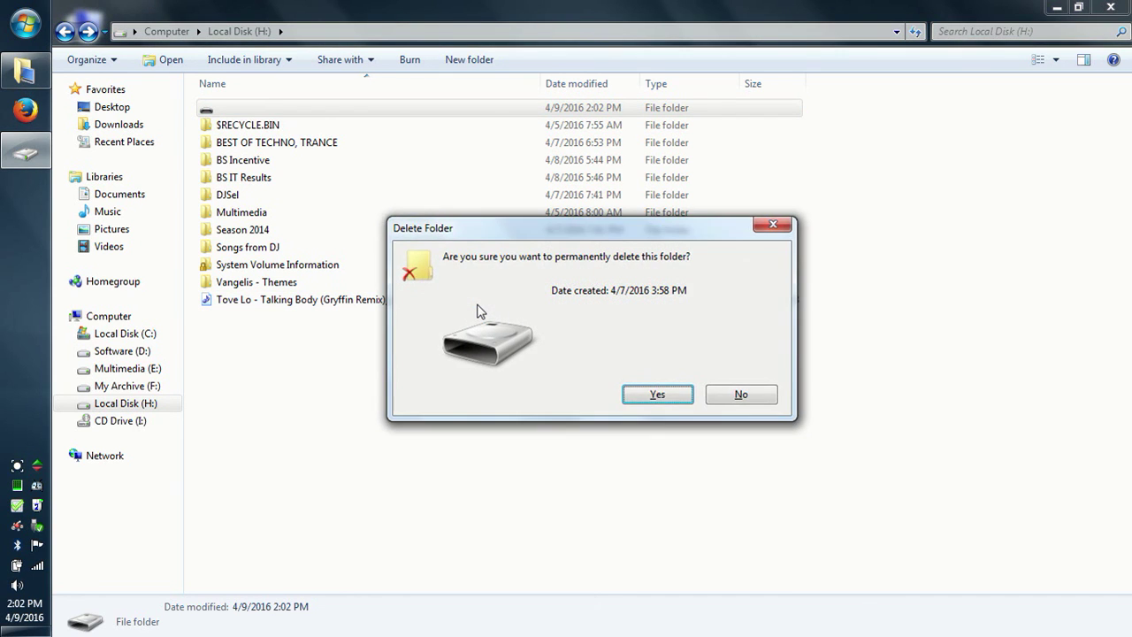
{"action": "key", "text": "Return"}
{"action": "left_click", "coordinate": [573, 400]}
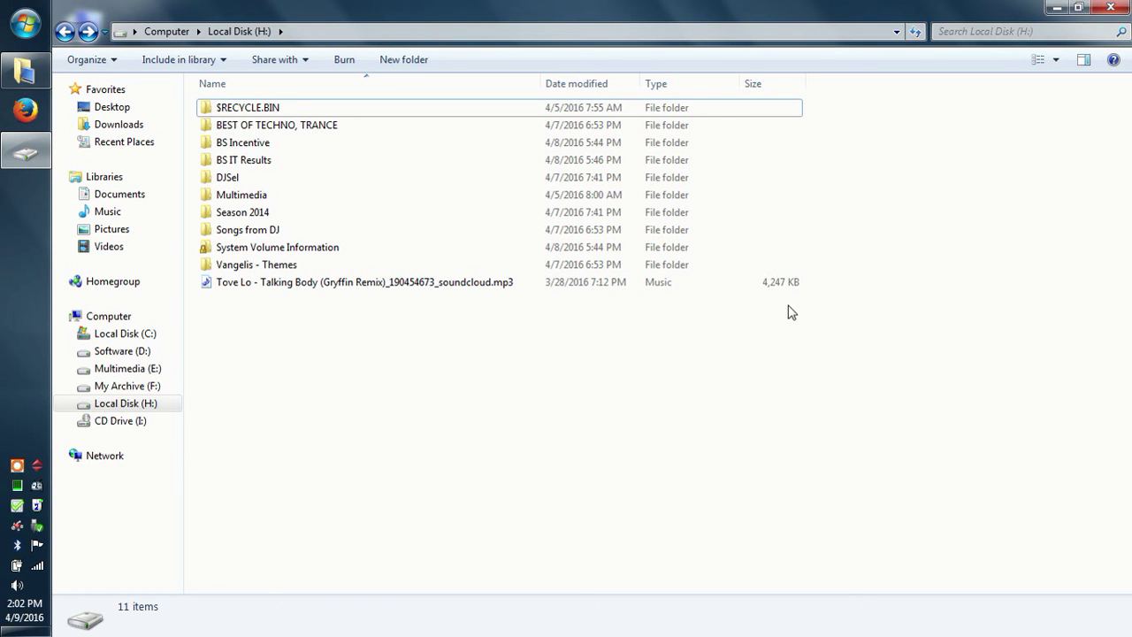
{"action": "key", "text": "alt+F4"}
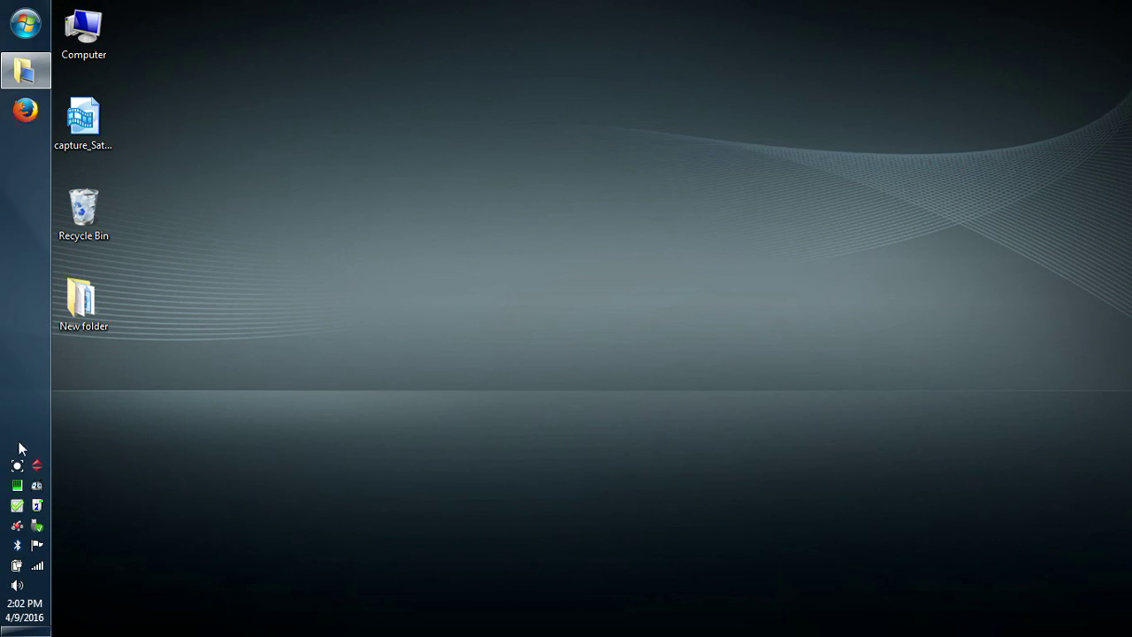
{"action": "left_click", "coordinate": [17, 466]}
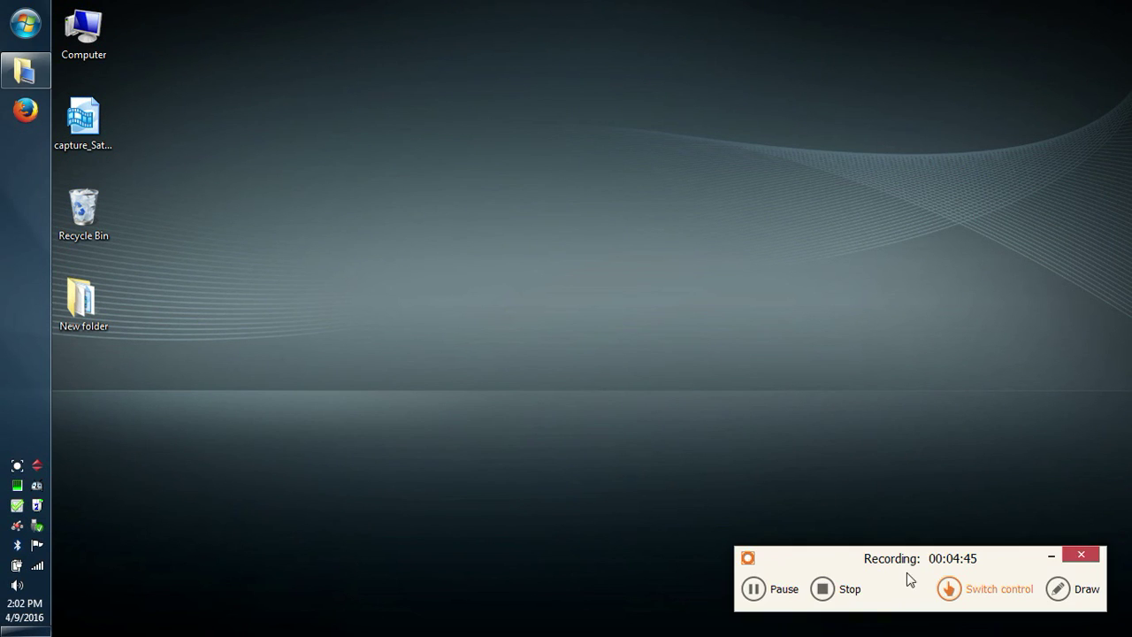